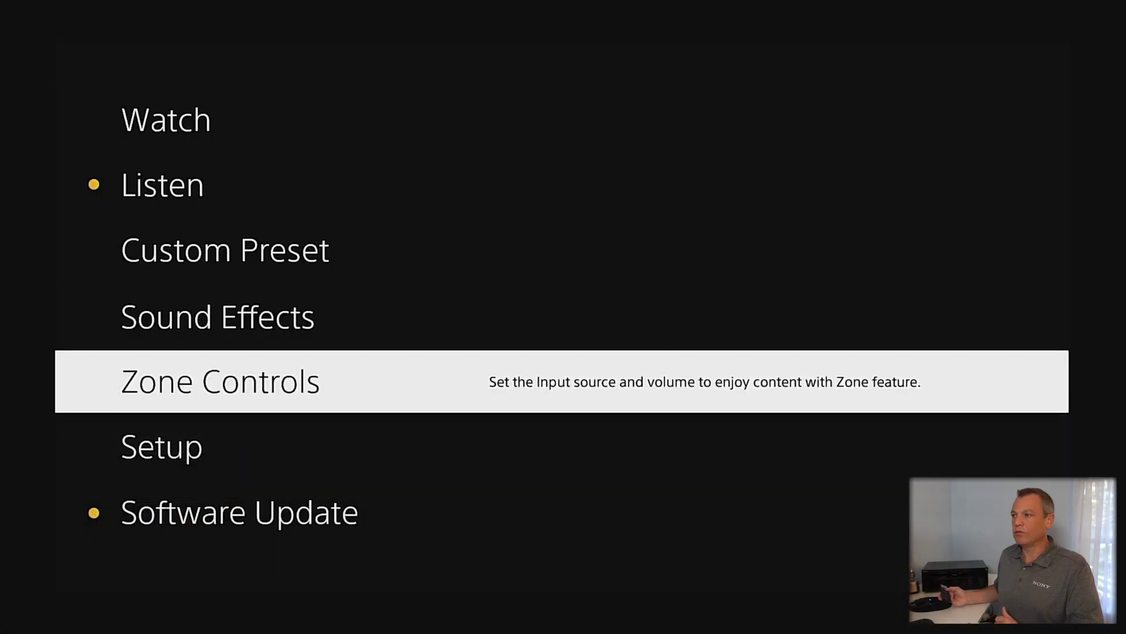
{"action": "key", "text": "Down"}
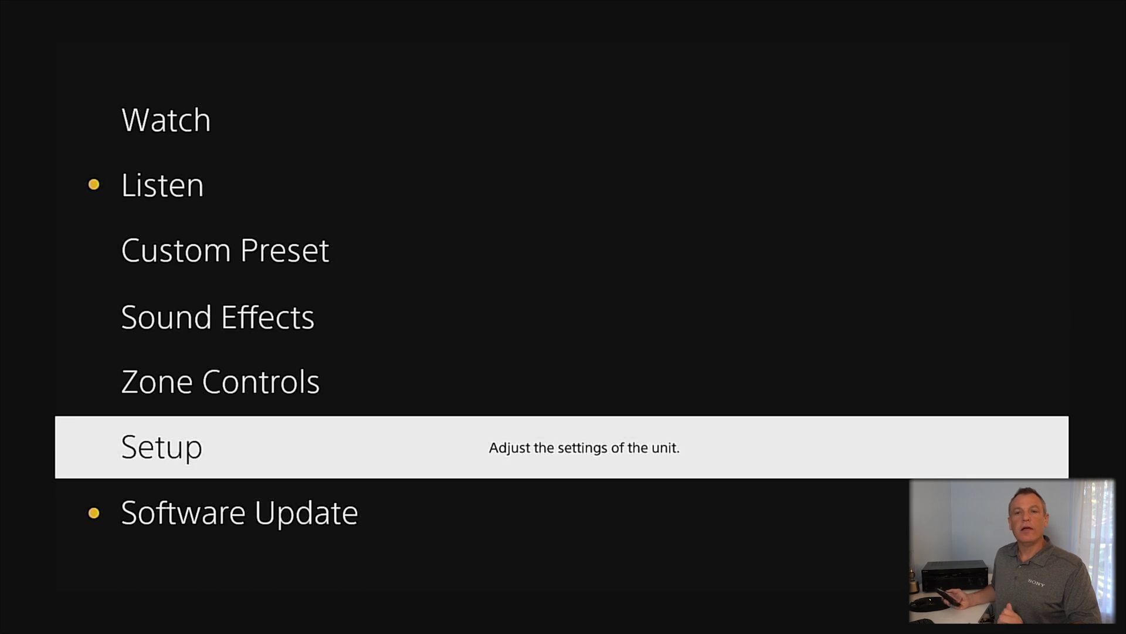
Step: Open the receiver's Setup menu and move down to Install Settings
{"action": "key", "text": "Return"}
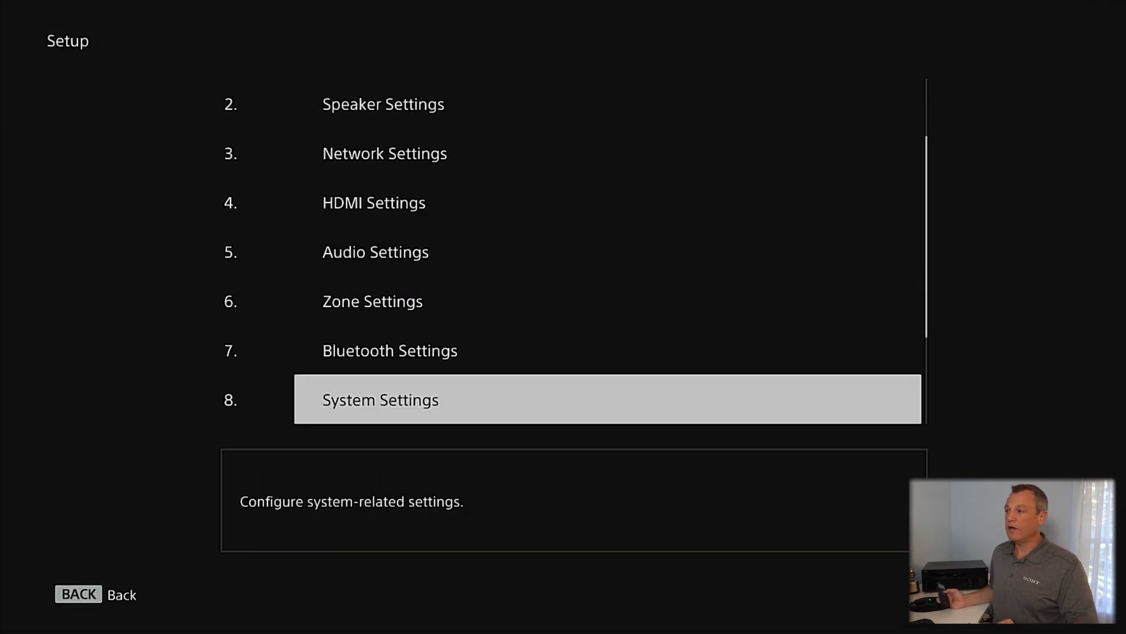
{"action": "key", "text": "Down"}
Step: In 9. Install Settings, switch External Control from Off to On
{"action": "key", "text": "Return"}
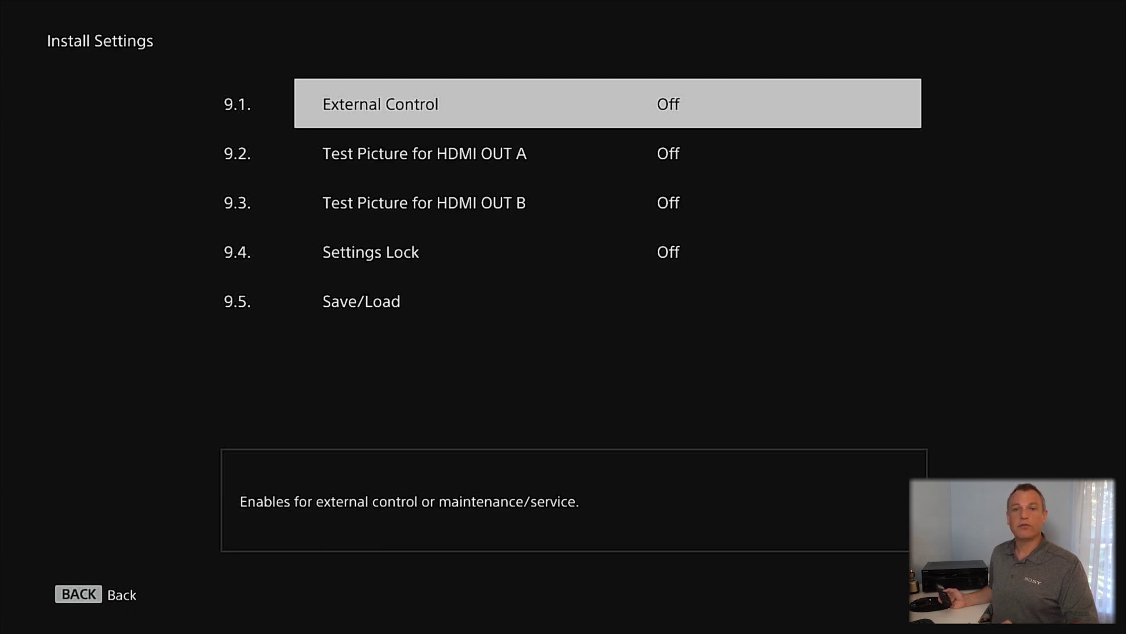
{"action": "key", "text": "Return"}
{"action": "key", "text": "Up"}
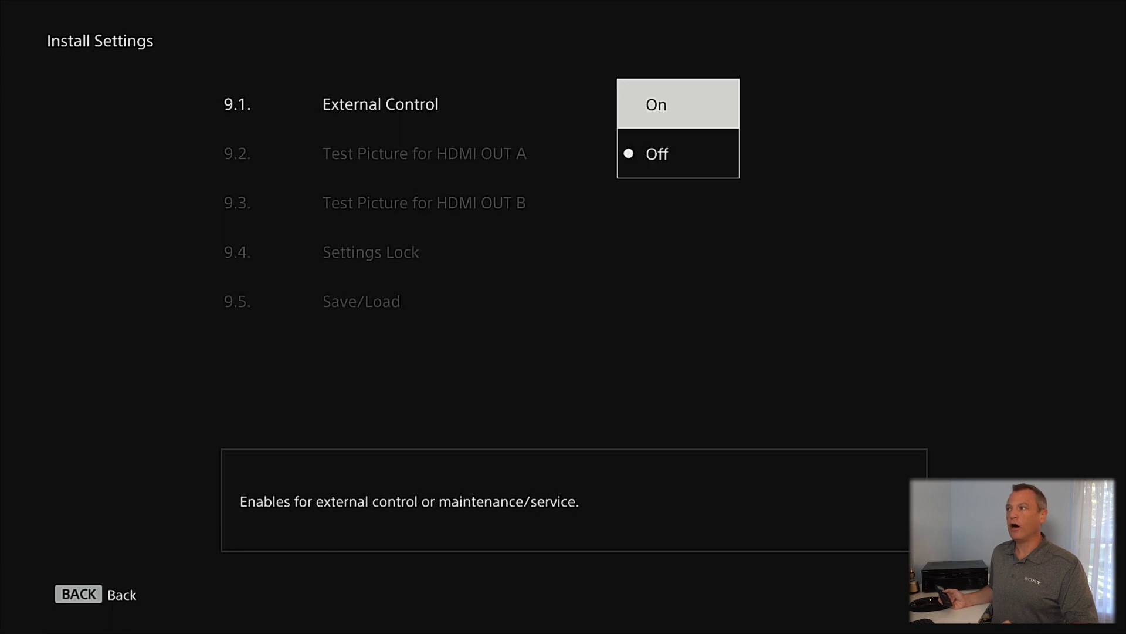
{"action": "key", "text": "Return"}
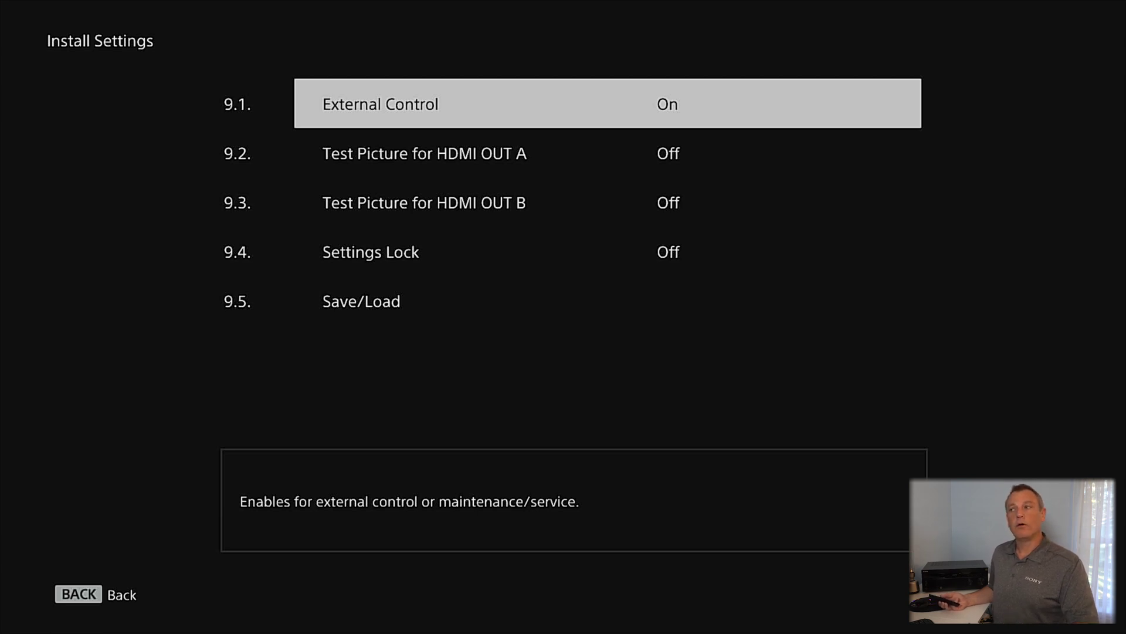
Step: Go back to the Setup menu and open Network Settings
{"action": "key", "text": "Escape"}
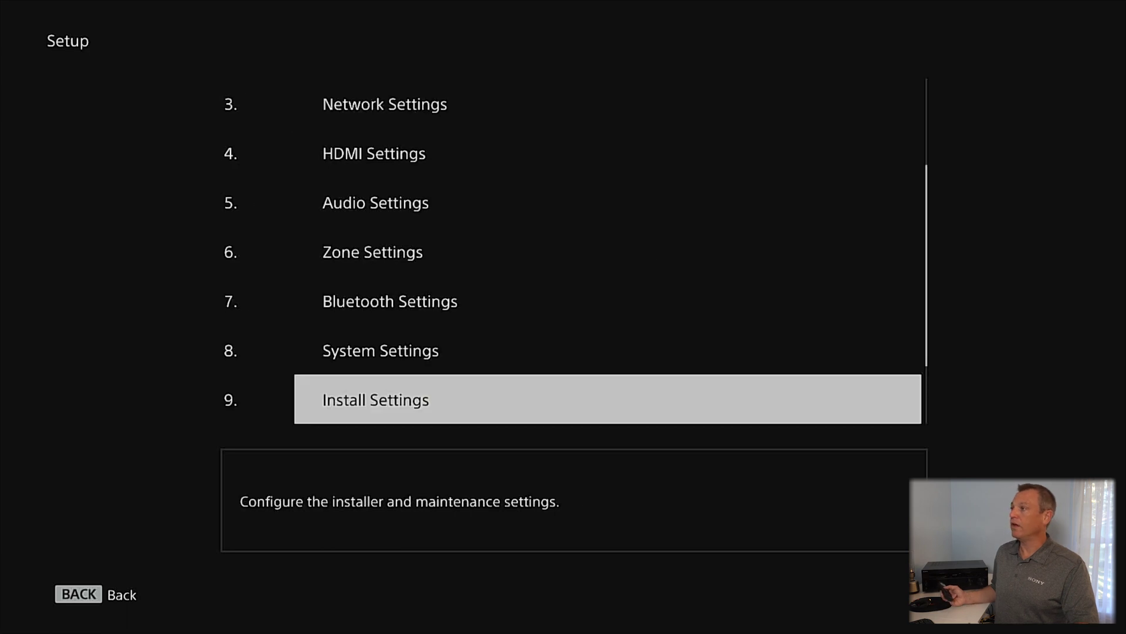
{"action": "key", "text": "Up"}
{"action": "key", "text": "Up"}
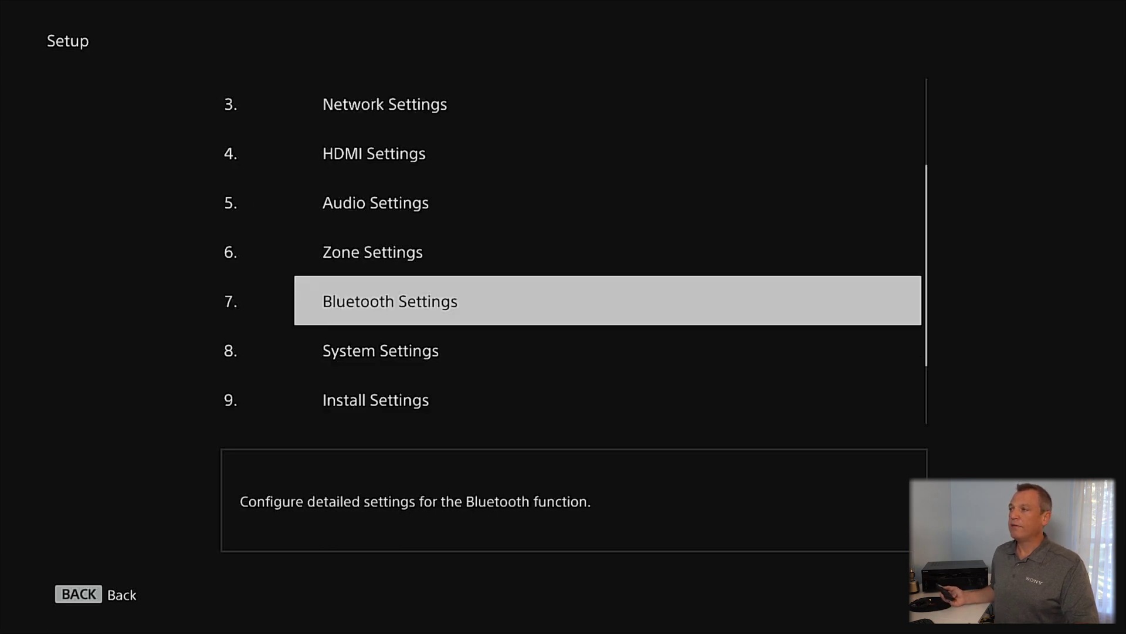
{"action": "key", "text": "Up"}
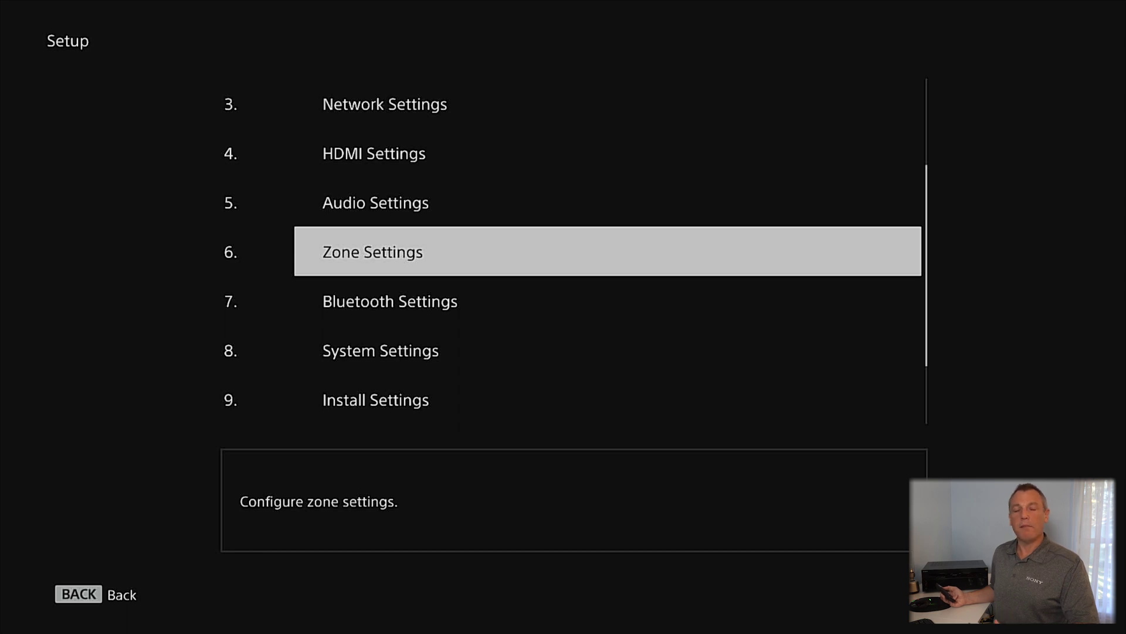
{"action": "key", "text": "Up"}
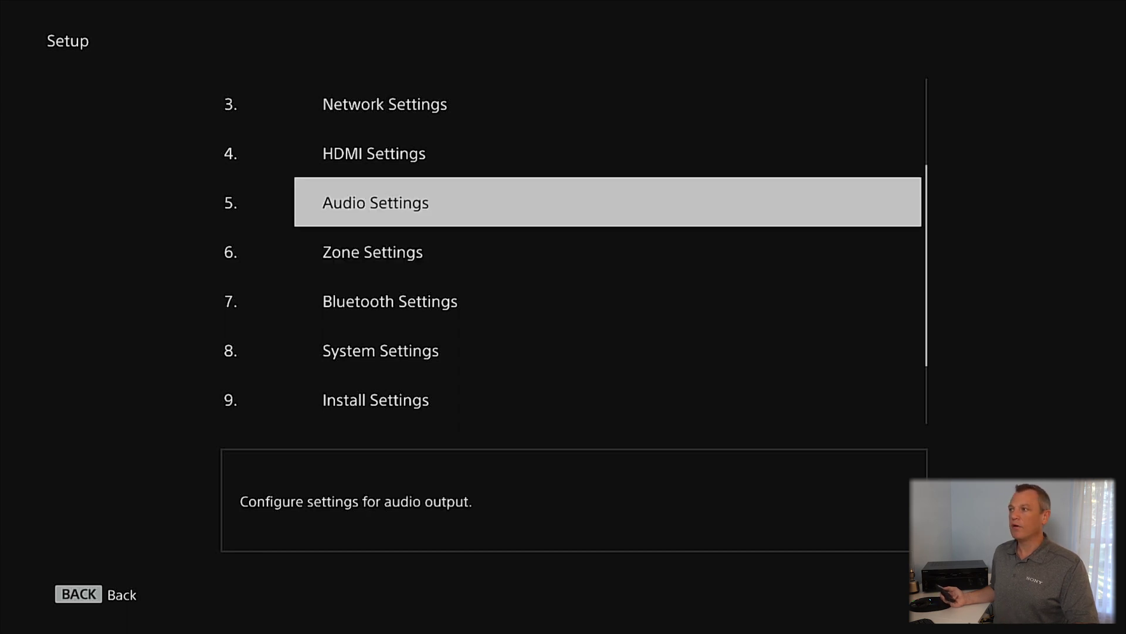
{"action": "key", "text": "Up"}
{"action": "key", "text": "Up"}
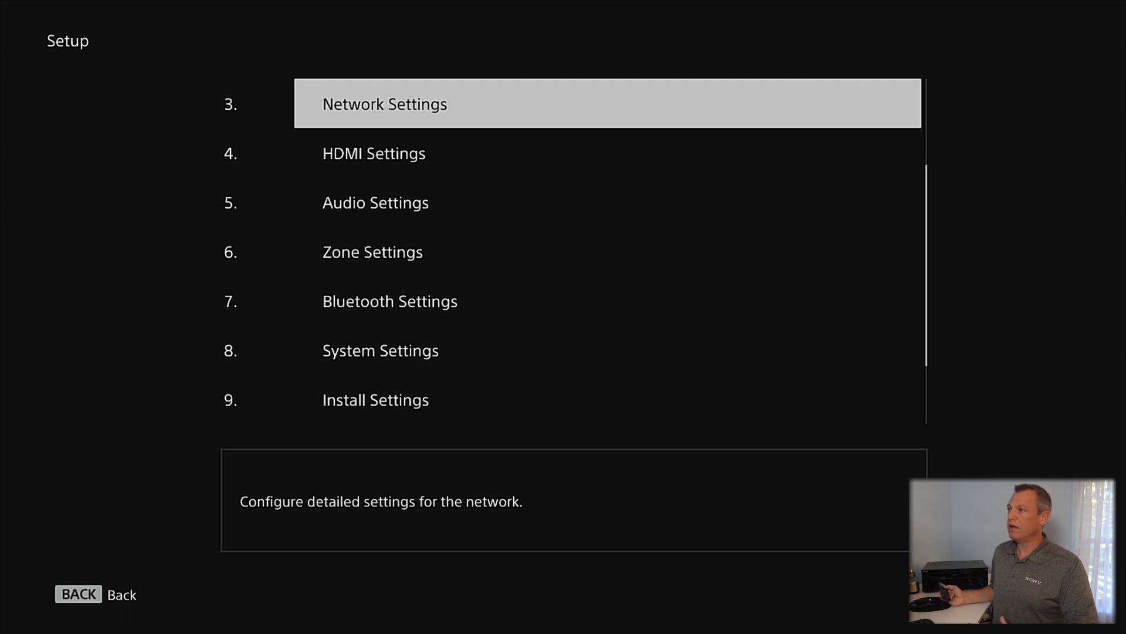
{"action": "key", "text": "Return"}
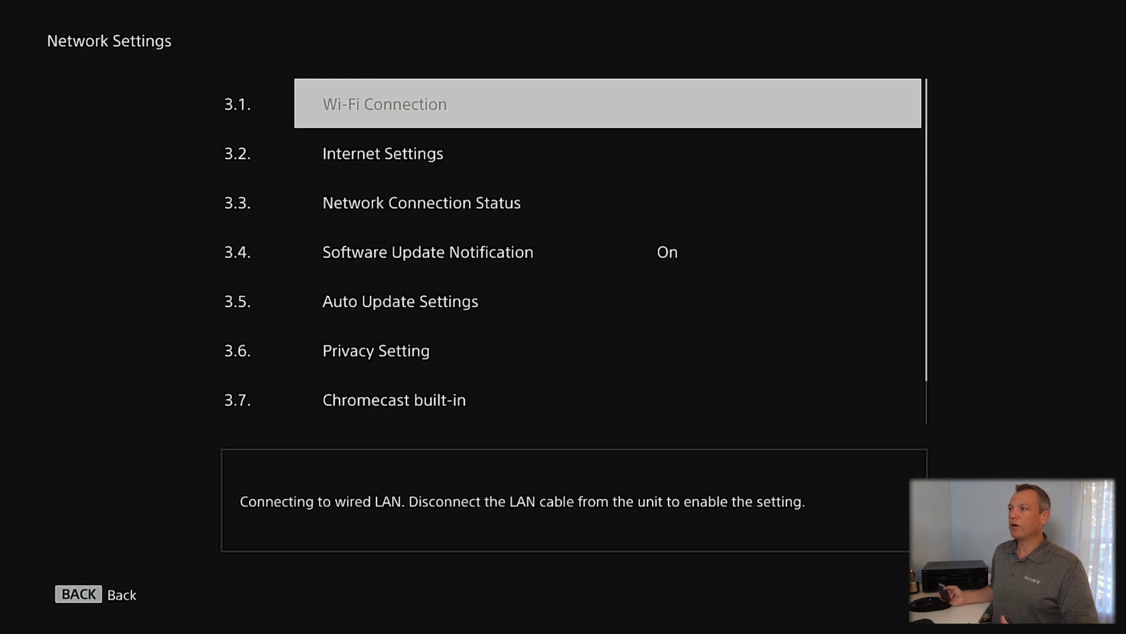
Step: View Network Connection Status: wired, internet OK, IP 192.168.1.110, and the MAC address
{"action": "key", "text": "Down"}
{"action": "key", "text": "Down"}
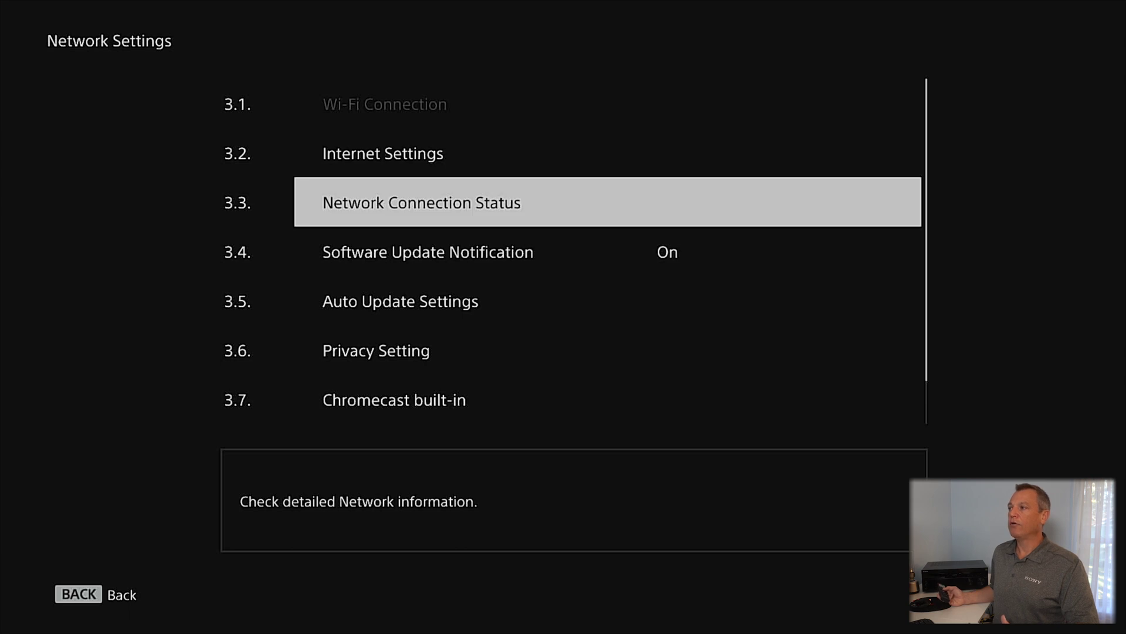
{"action": "key", "text": "Return"}
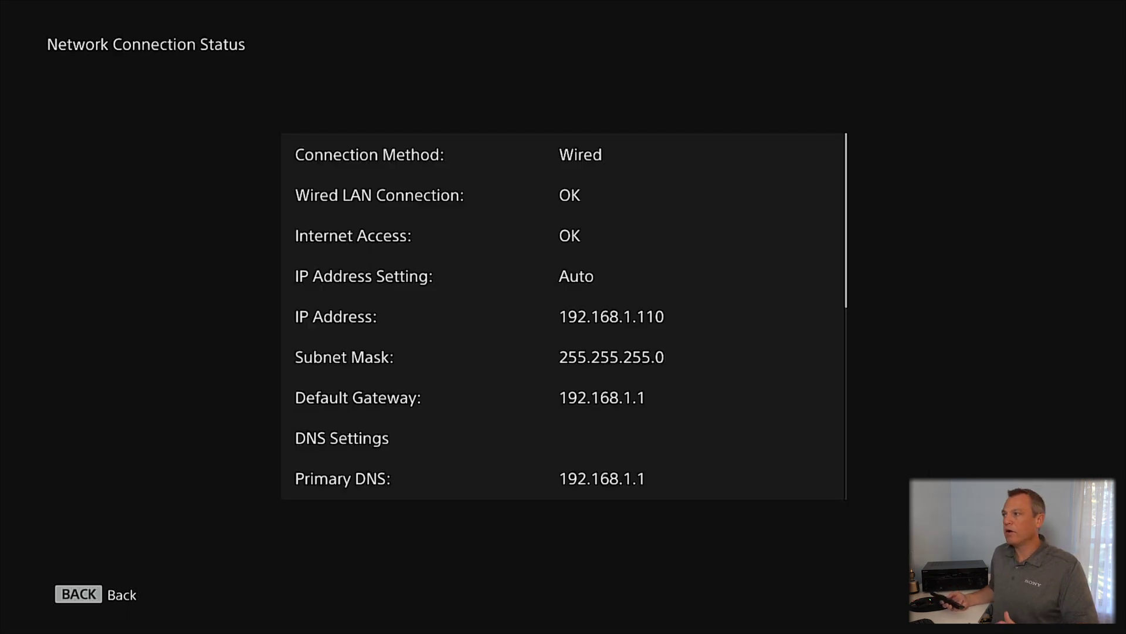
{"action": "key", "text": "Down"}
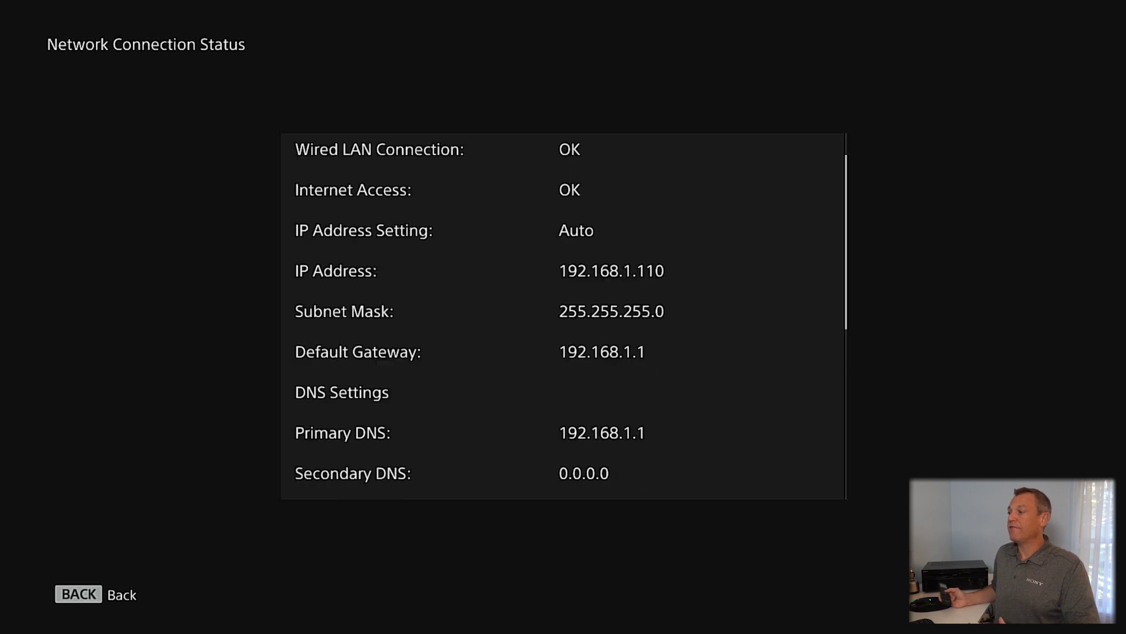
{"action": "key", "text": "Down"}
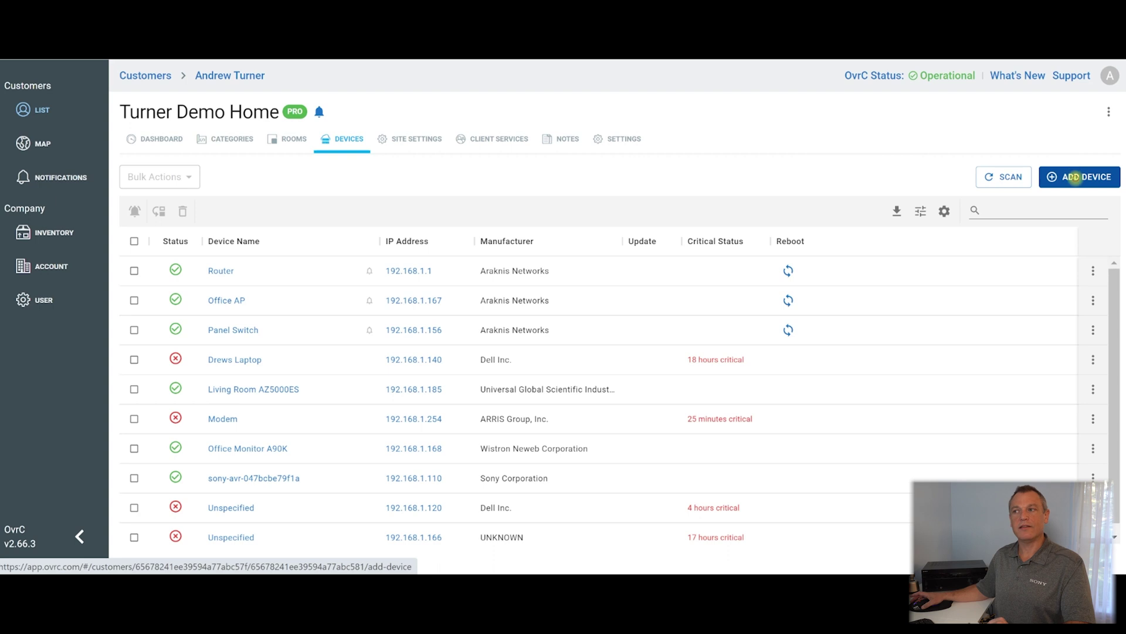
Step: Open the Add Device page for the location, then return to the devices list
{"action": "left_click", "coordinate": [1074, 176]}
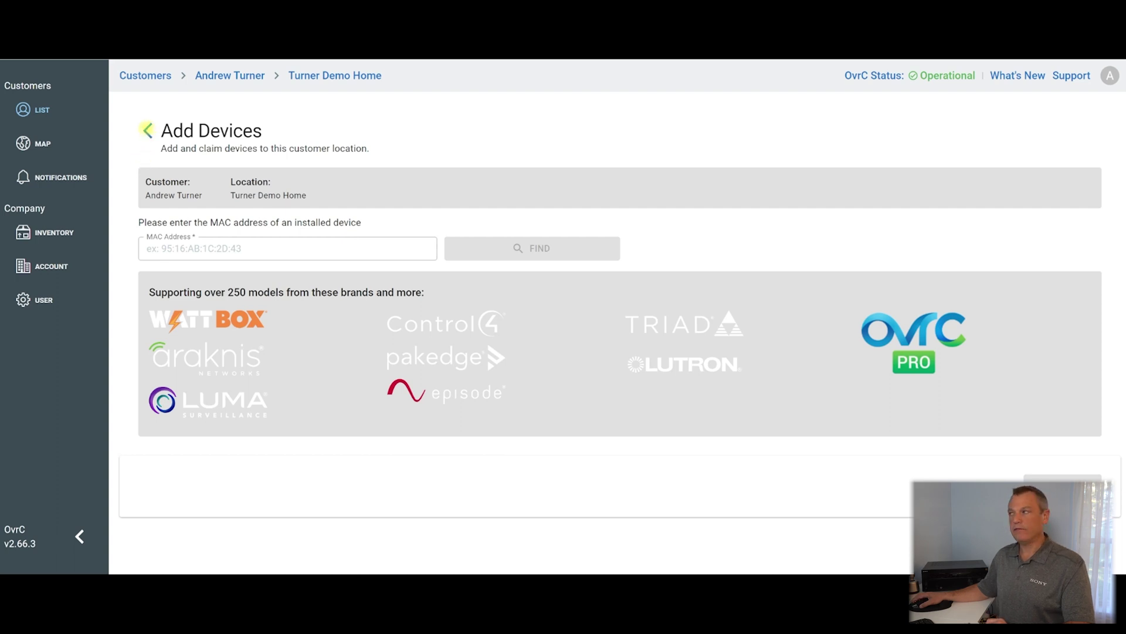
{"action": "left_click", "coordinate": [147, 130]}
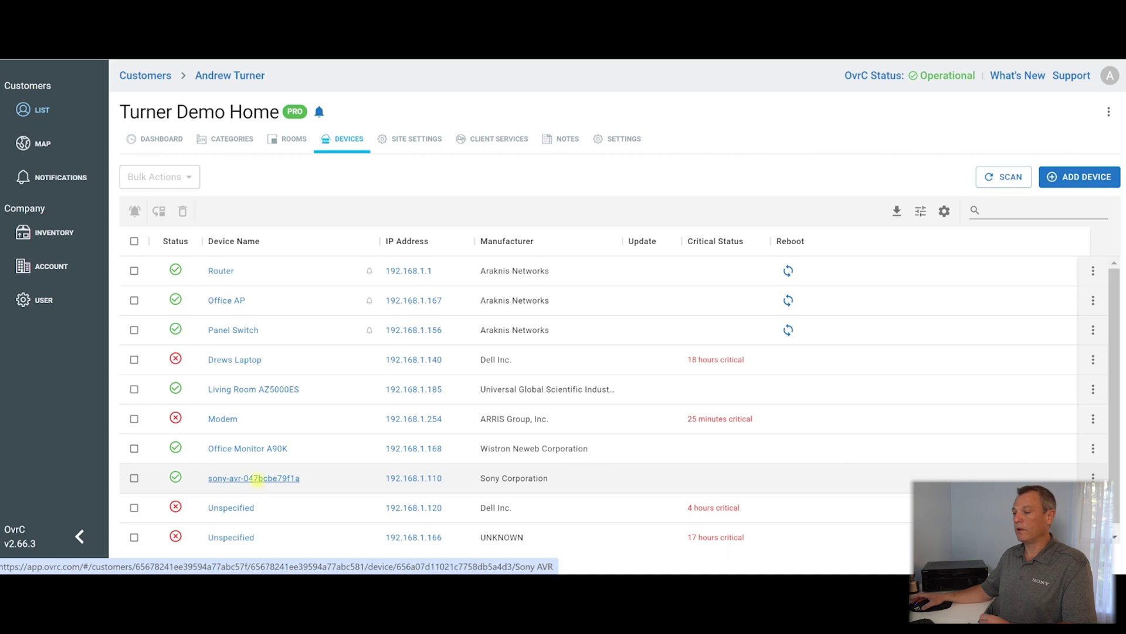
Step: Open the device page for sony-avr-047bcbe79f1a from the devices list
{"action": "left_click", "coordinate": [256, 478]}
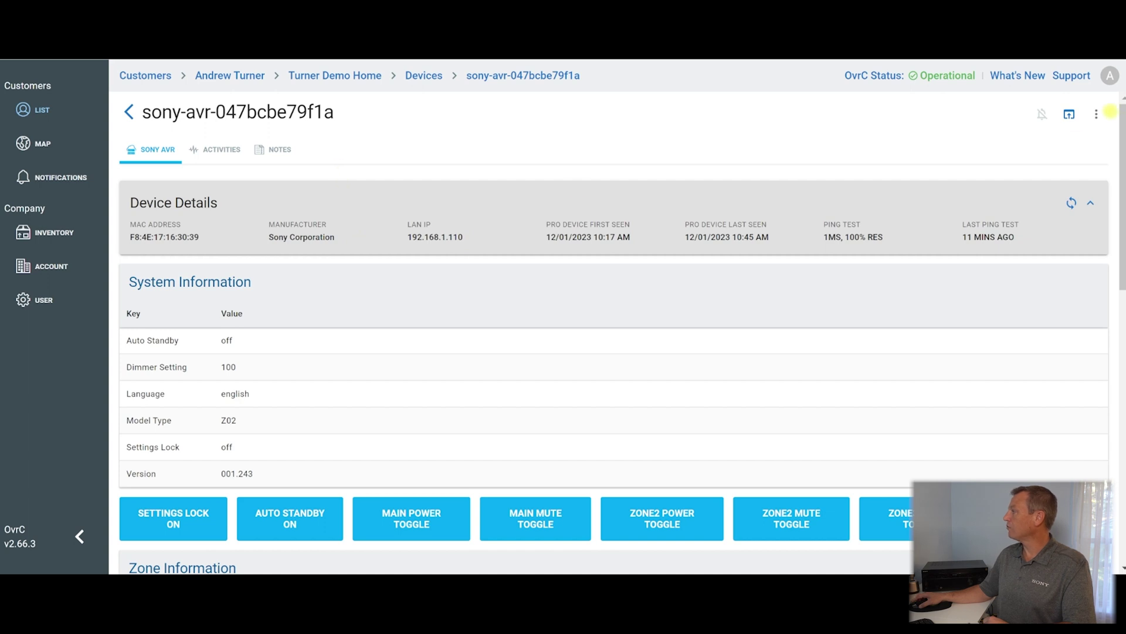
Step: Replace the receiver's default name with 'Office AZ1000ES', save, and review the refreshed details
{"action": "left_click", "coordinate": [1096, 114]}
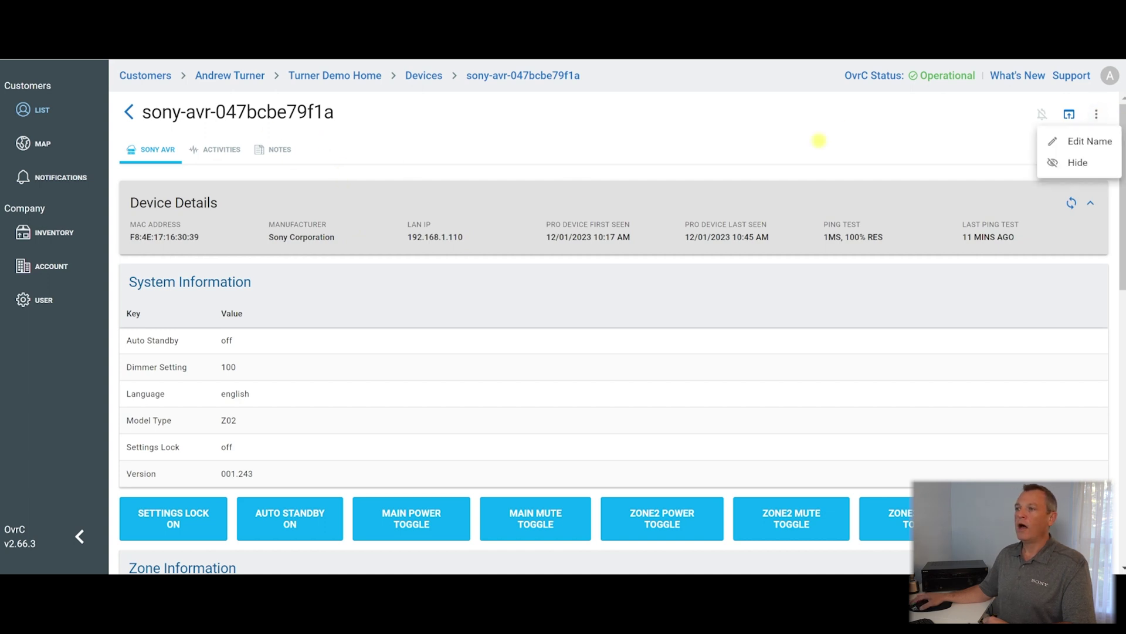
{"action": "left_click", "coordinate": [1054, 140]}
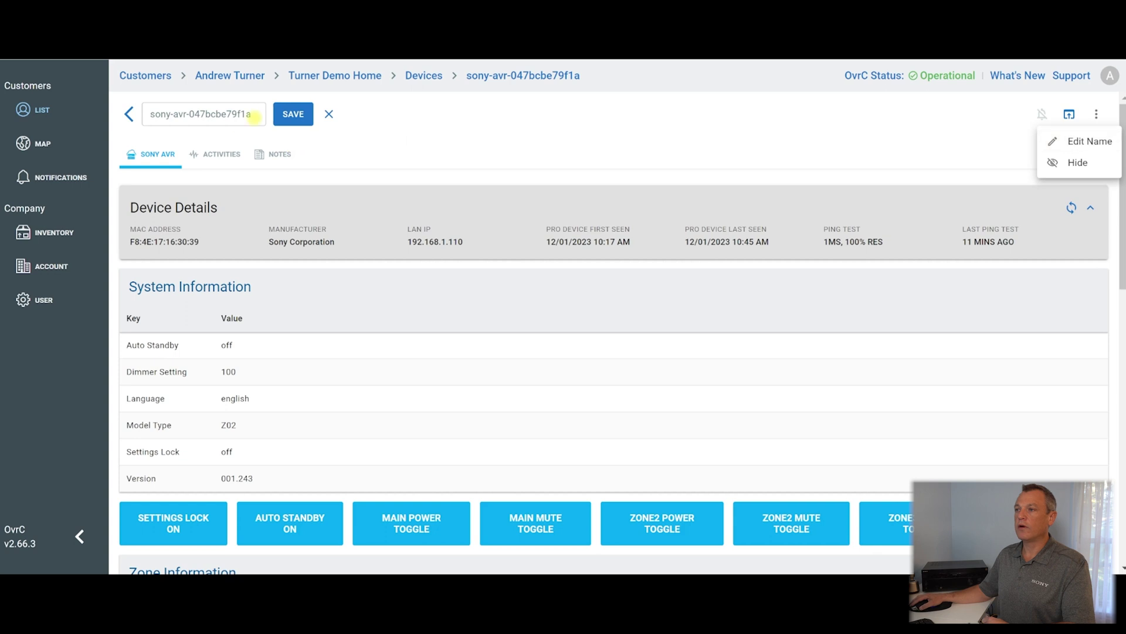
{"action": "left_click_drag", "start_coordinate": [257, 114], "coordinate": [1, 139]}
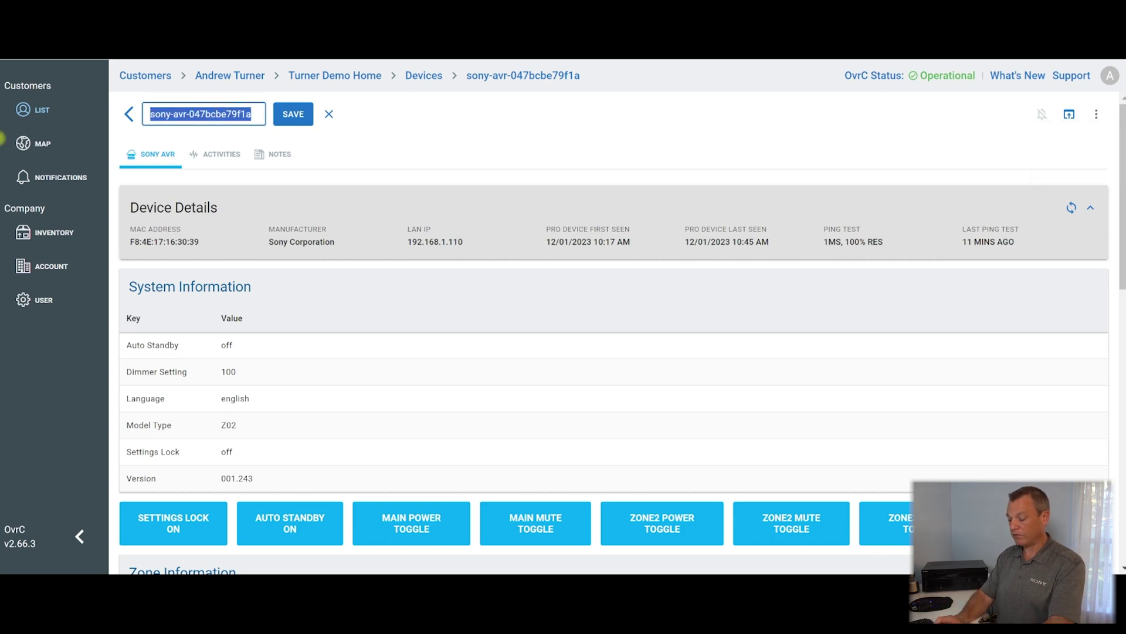
{"action": "type", "text": "Office "}
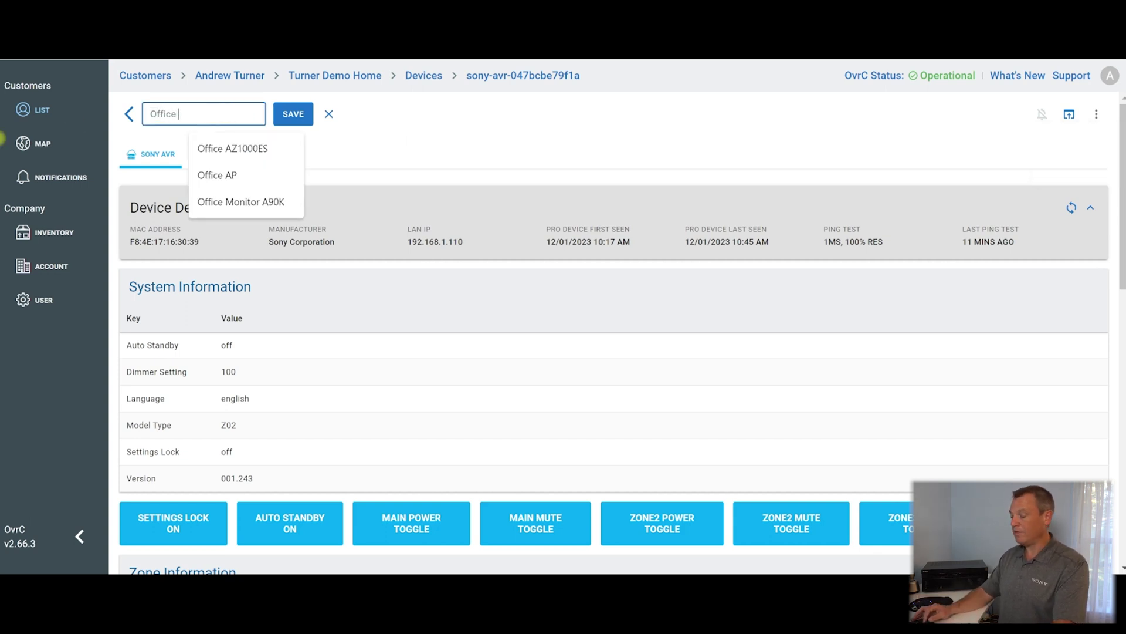
{"action": "type", "text": "AZ1000ES"}
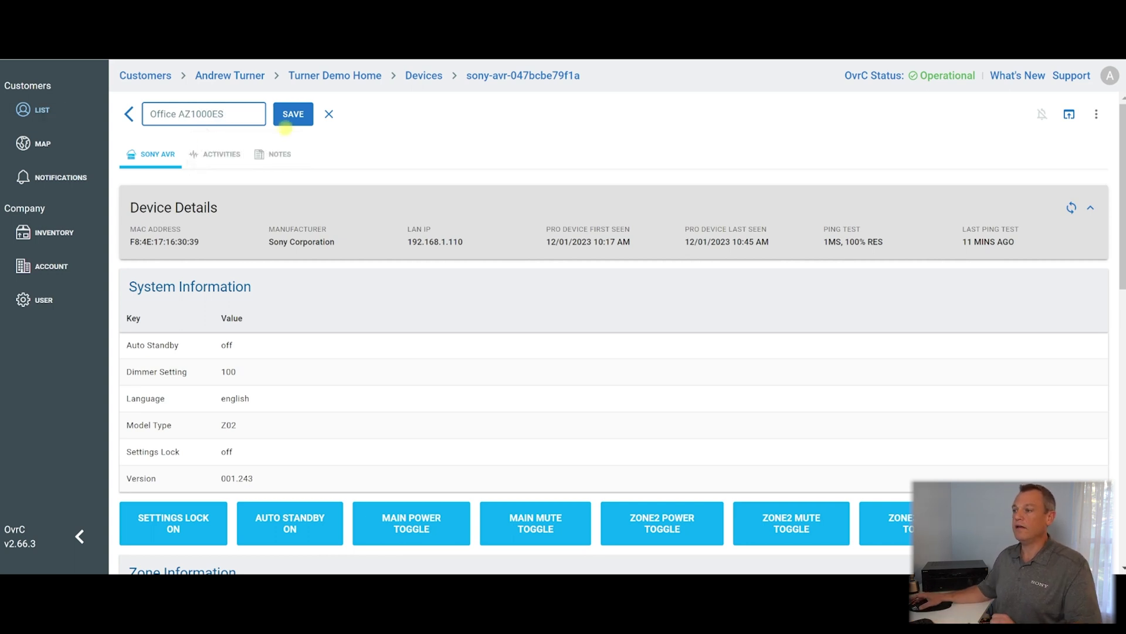
{"action": "left_click", "coordinate": [286, 122]}
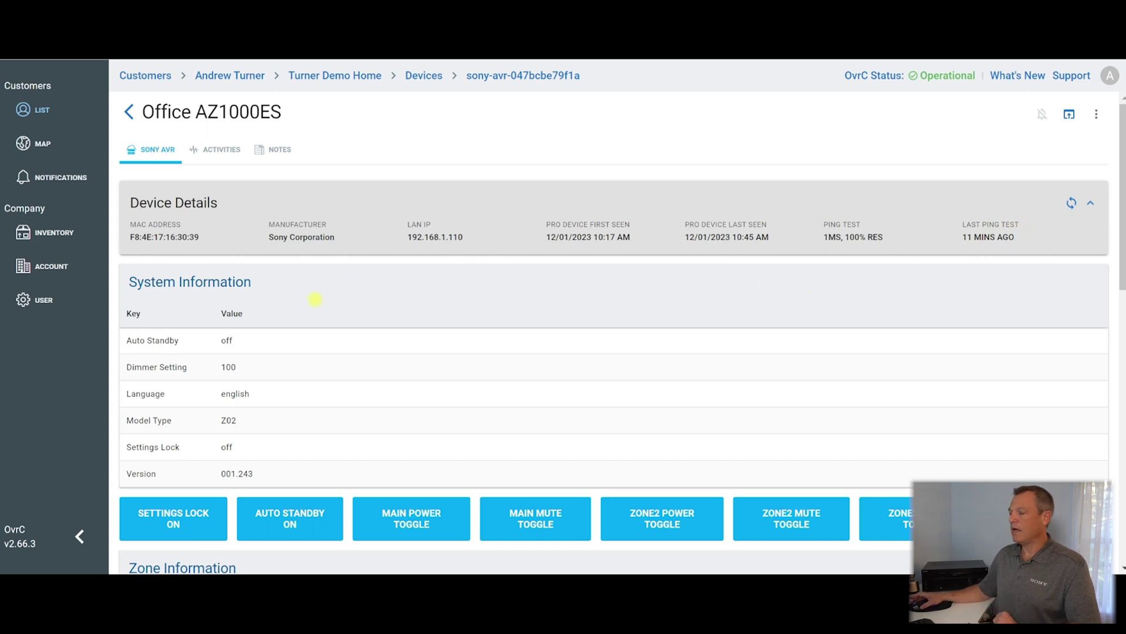
{"action": "scroll", "coordinate": [315, 300], "scroll_direction": "down", "scroll_amount": 1}
{"action": "scroll", "coordinate": [246, 240], "scroll_direction": "down", "scroll_amount": 6}
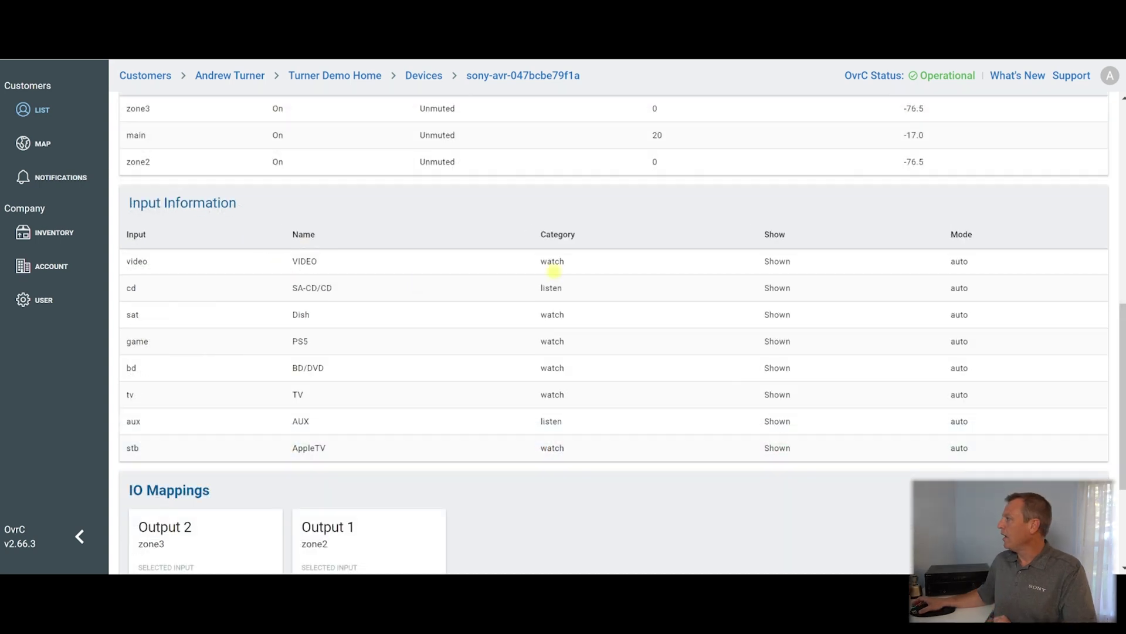
{"action": "scroll", "coordinate": [599, 268], "scroll_direction": "up", "scroll_amount": 4}
{"action": "scroll", "coordinate": [880, 200], "scroll_direction": "up", "scroll_amount": 3}
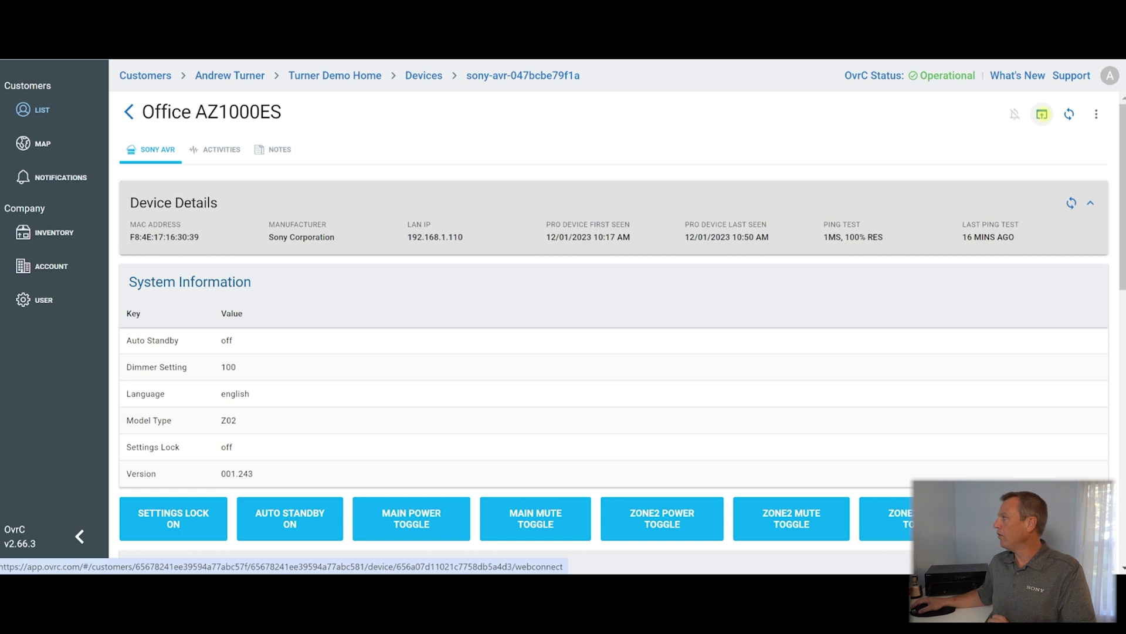
Step: Use Web Connect to reach the receiver's web interface over HTTP
{"action": "left_click", "coordinate": [1042, 114]}
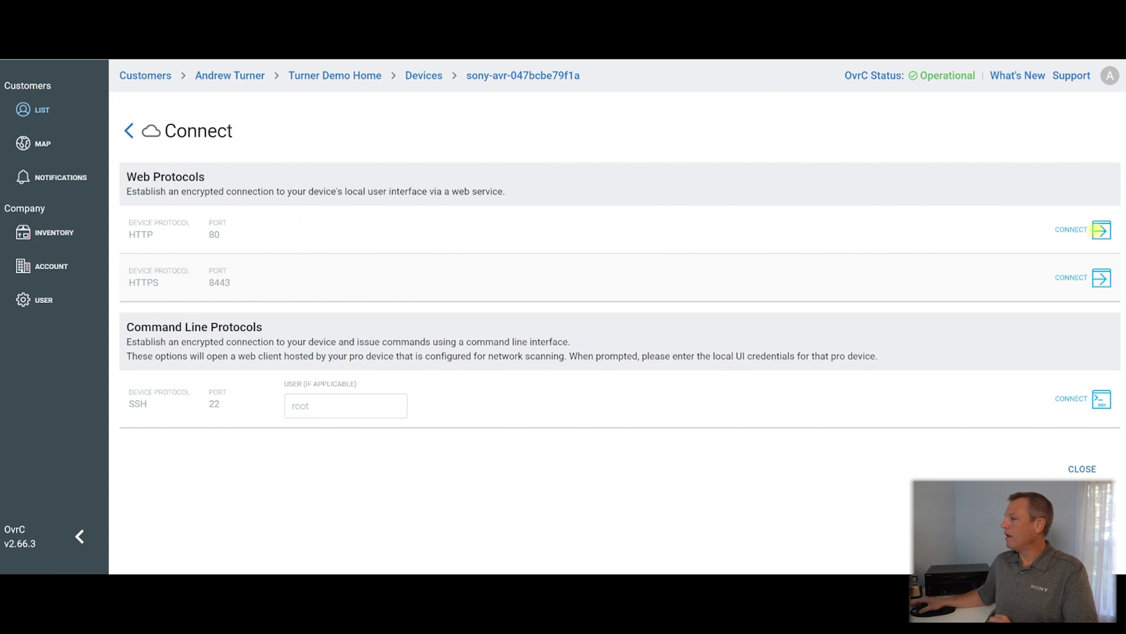
{"action": "left_click", "coordinate": [1099, 230]}
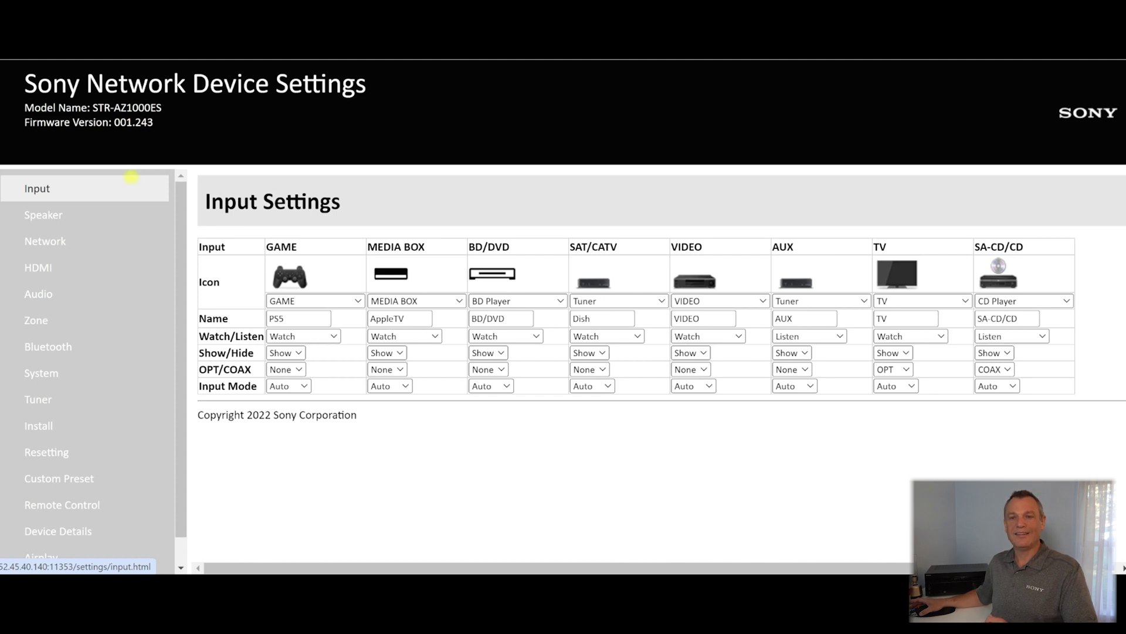
Step: Go to Network settings and open FW Update, which reports a new software update
{"action": "left_click", "coordinate": [117, 241]}
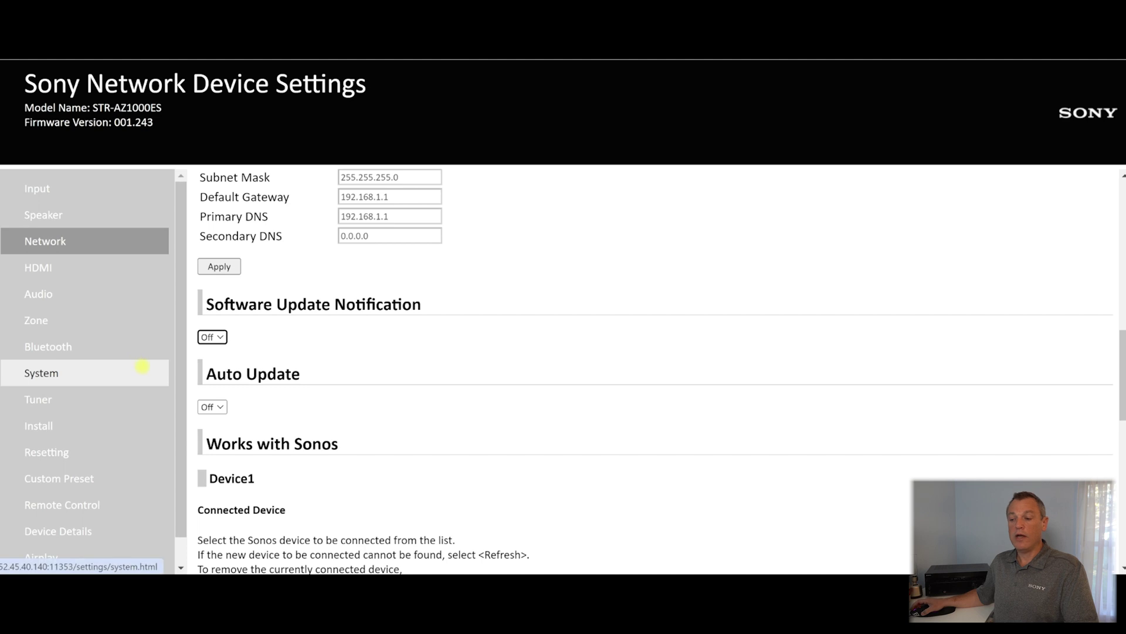
{"action": "scroll", "coordinate": [141, 367], "scroll_direction": "down", "scroll_amount": 1}
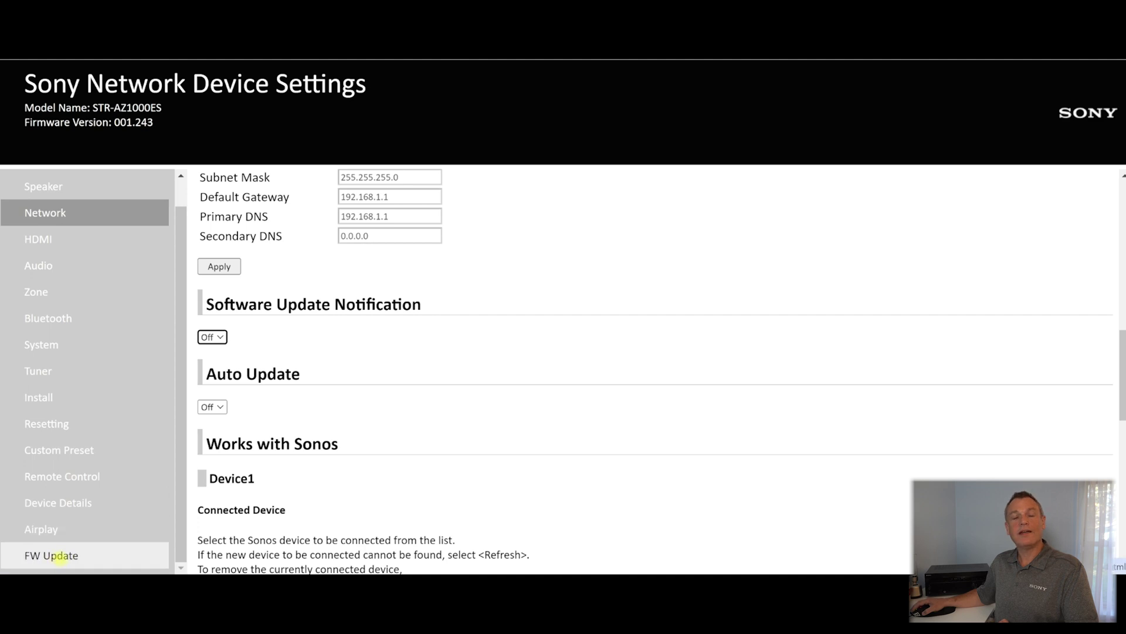
{"action": "left_click", "coordinate": [61, 557]}
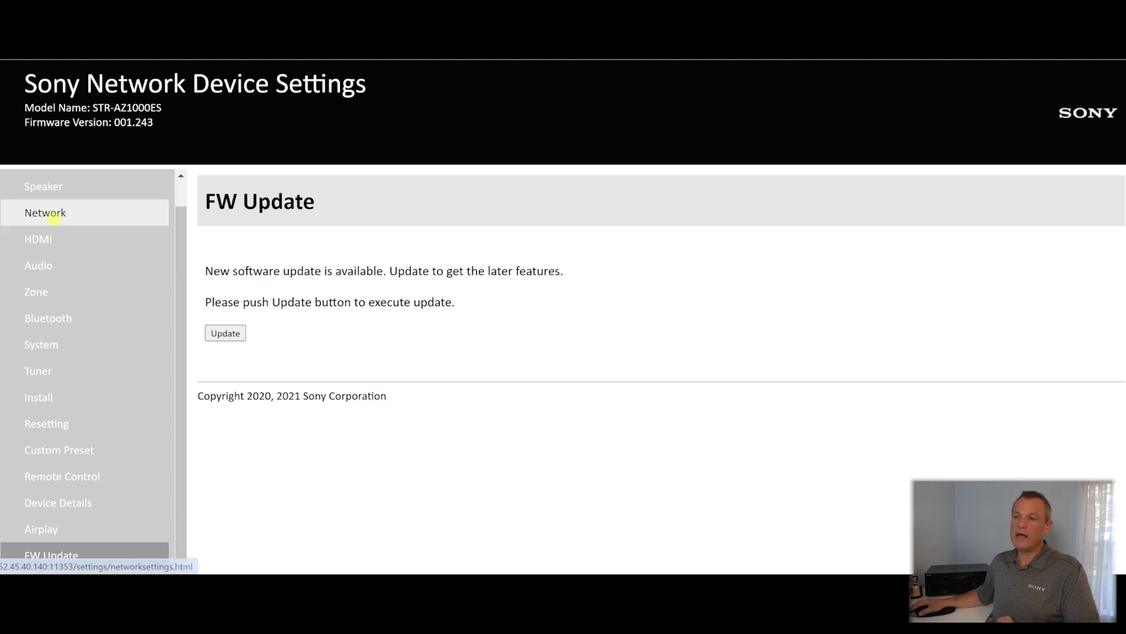
Step: Back in Network settings, keep Office as the Works with Sonos Device1
{"action": "left_click", "coordinate": [54, 216]}
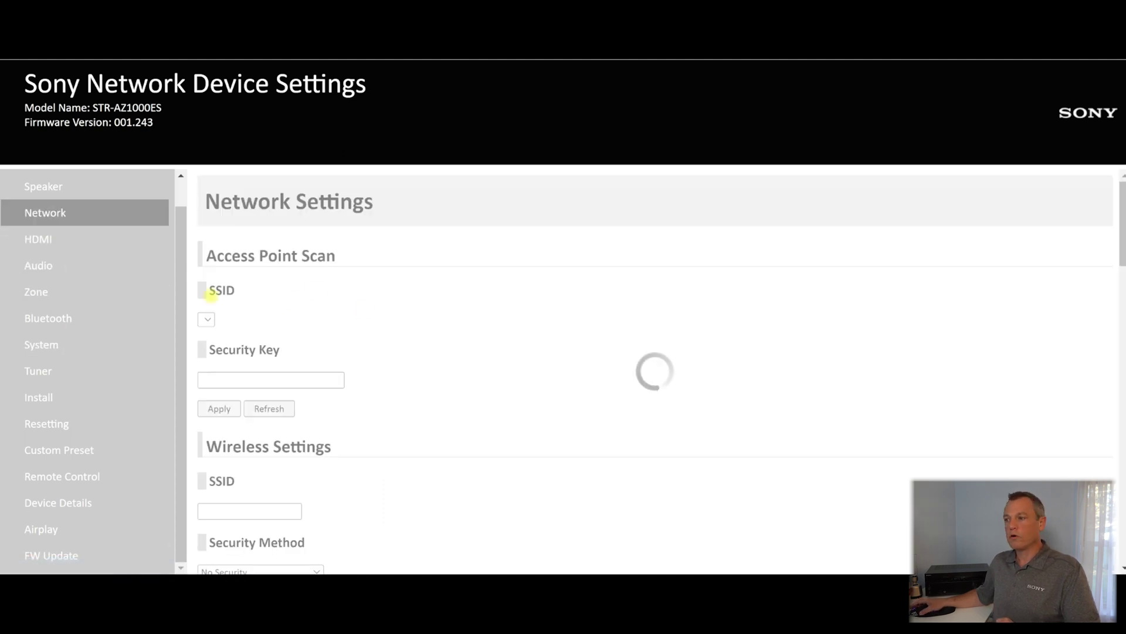
{"action": "scroll", "coordinate": [317, 316], "scroll_direction": "down", "scroll_amount": 15}
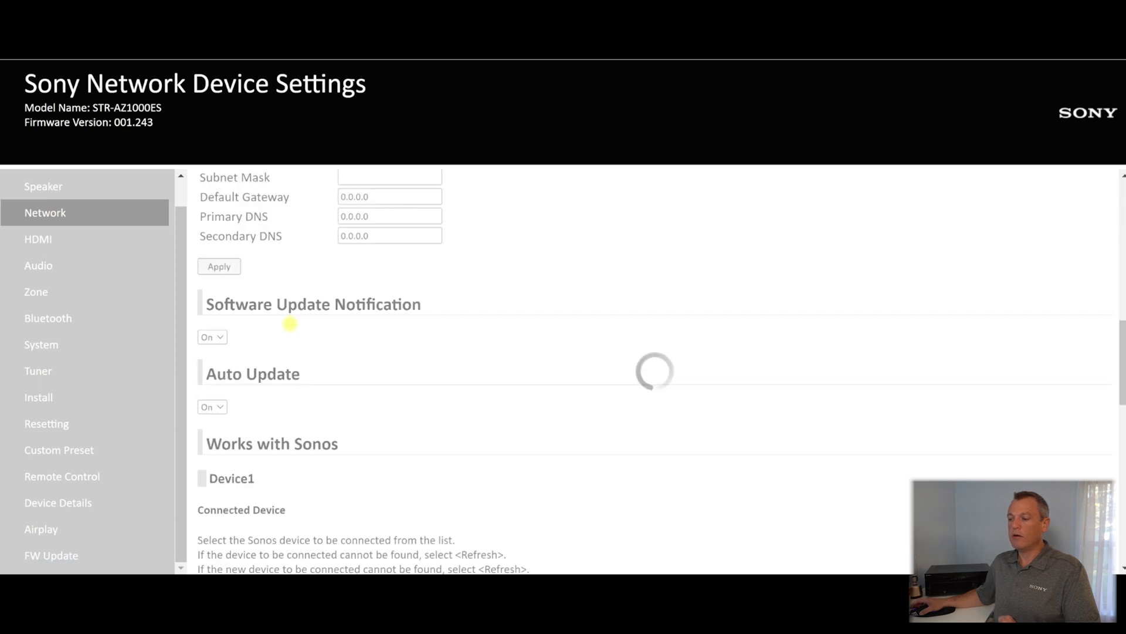
{"action": "scroll", "coordinate": [286, 335], "scroll_direction": "up", "scroll_amount": 2}
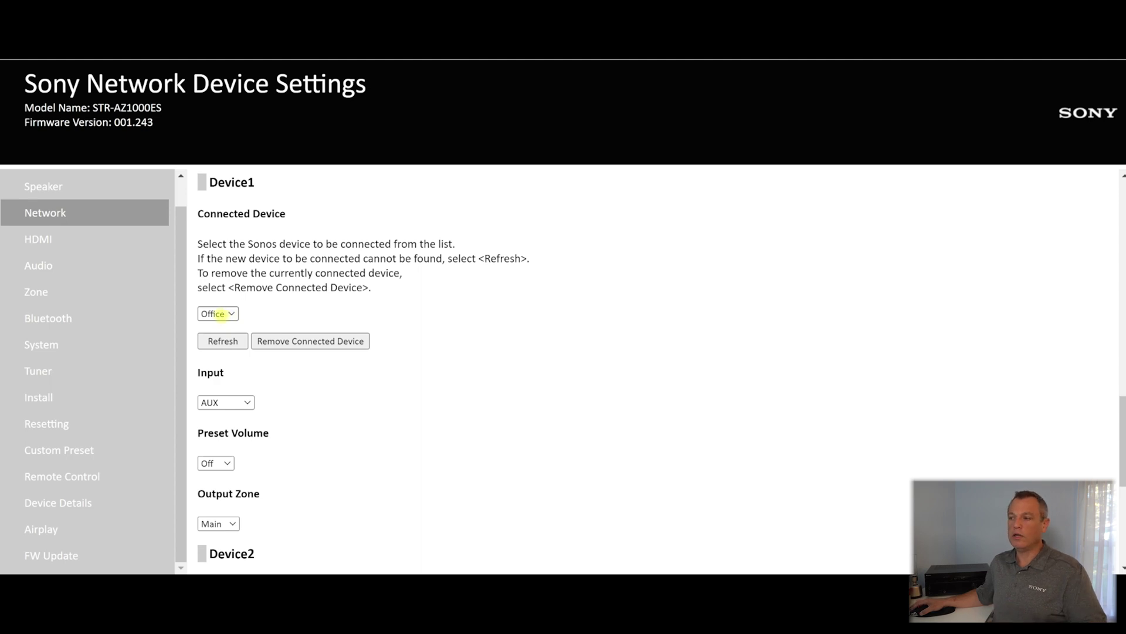
{"action": "left_click", "coordinate": [219, 315]}
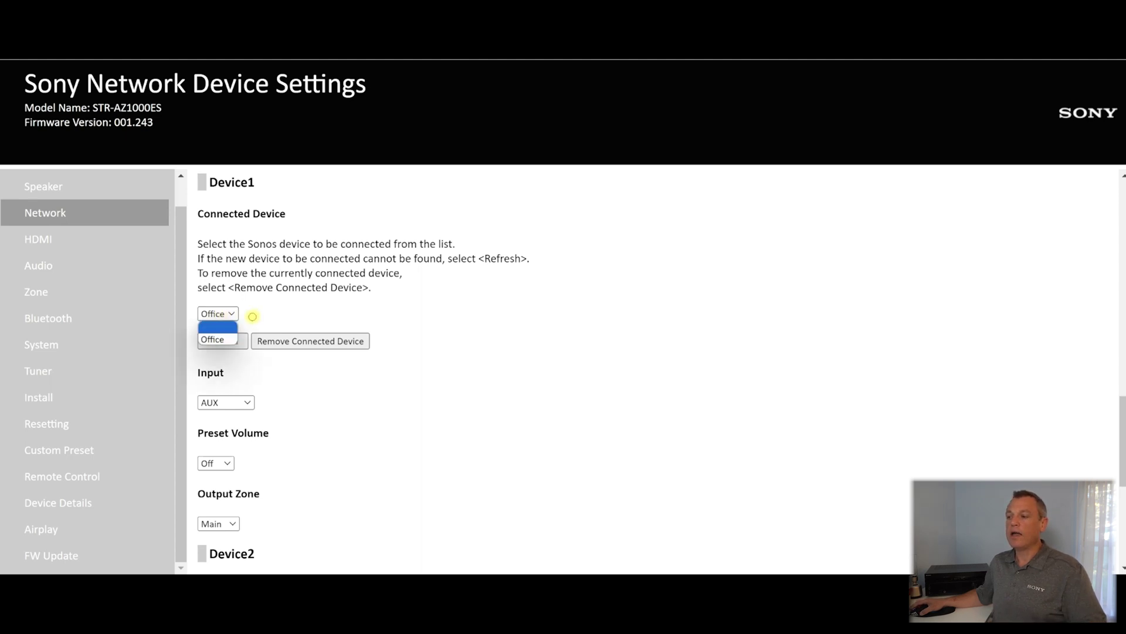
{"action": "left_click", "coordinate": [231, 339]}
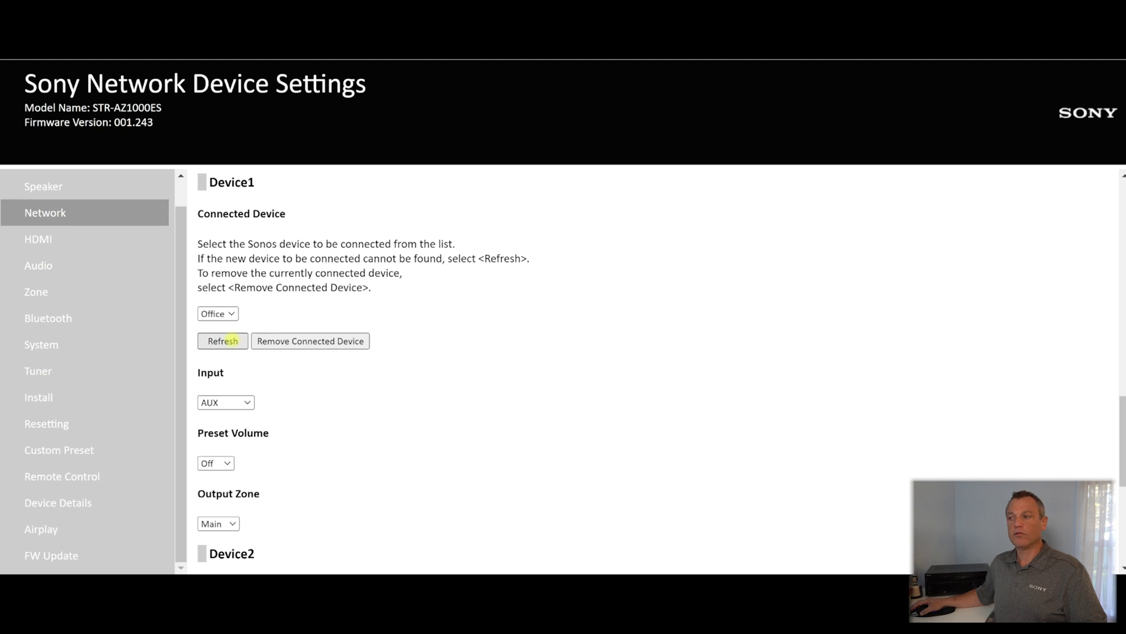
{"action": "left_click", "coordinate": [226, 313]}
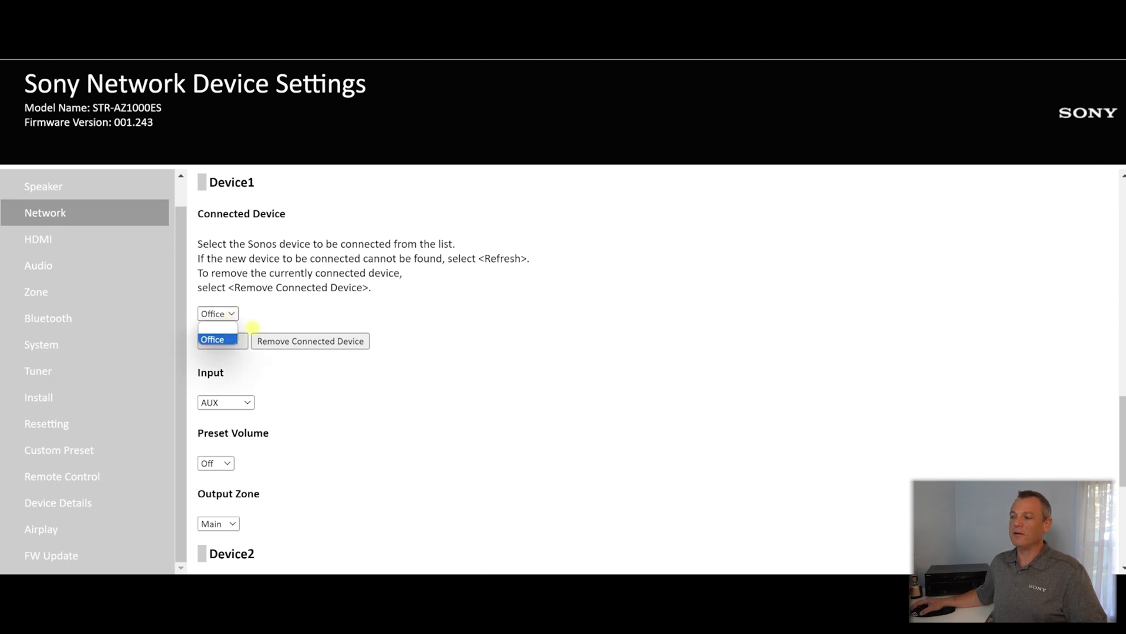
{"action": "left_click", "coordinate": [272, 319]}
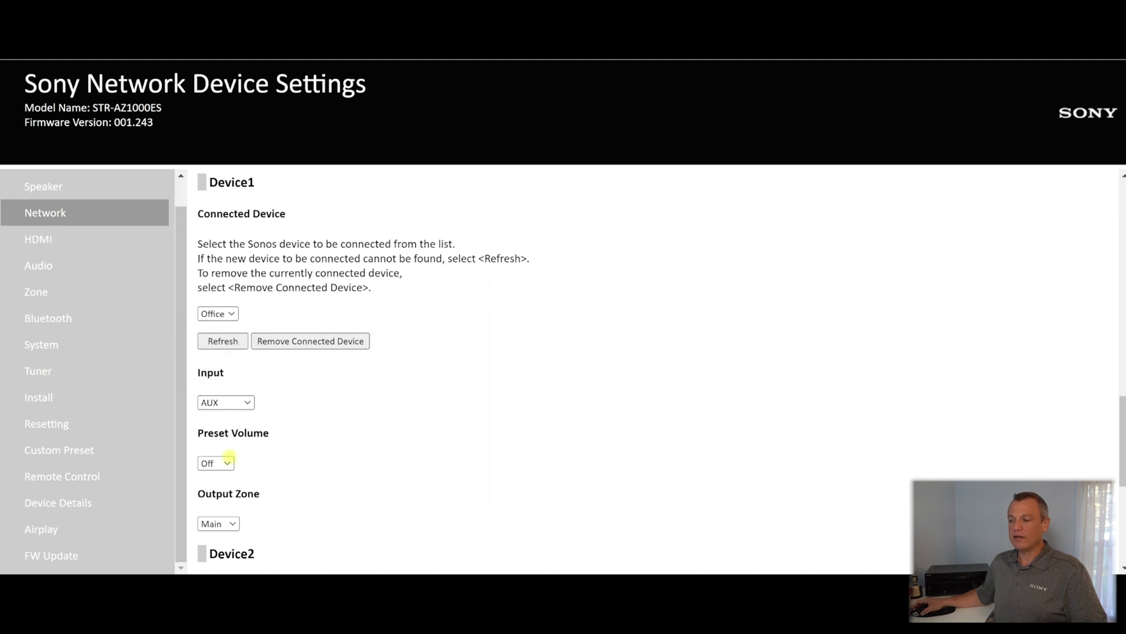
Step: Set the Sonos Device1 preset volume to 40
{"action": "scroll", "coordinate": [247, 431], "scroll_direction": "down", "scroll_amount": 1}
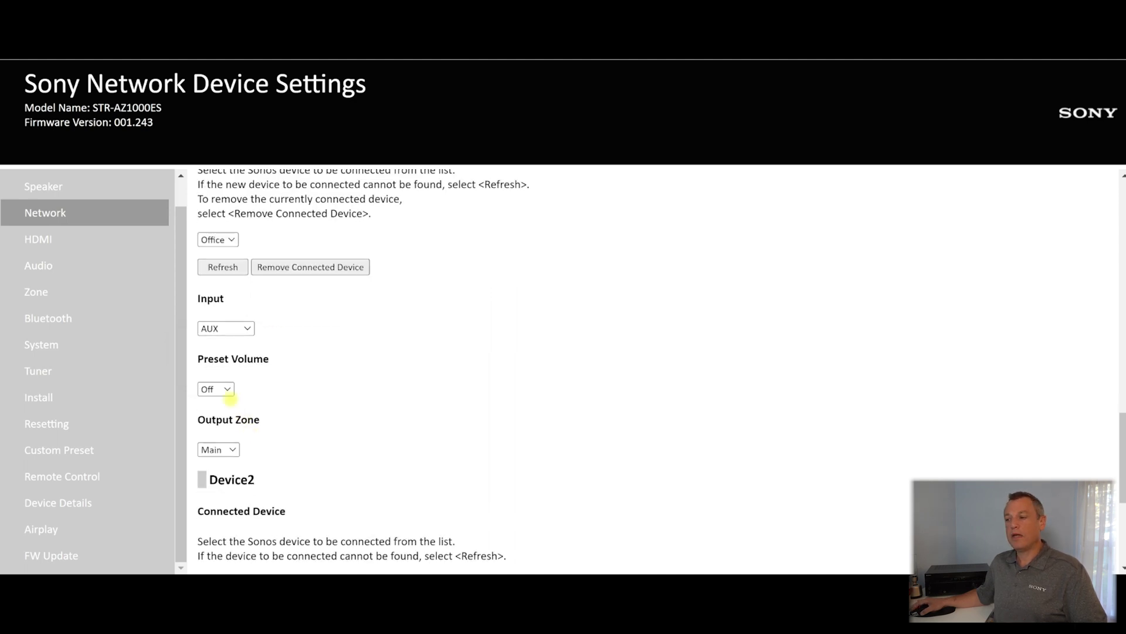
{"action": "left_click", "coordinate": [227, 390]}
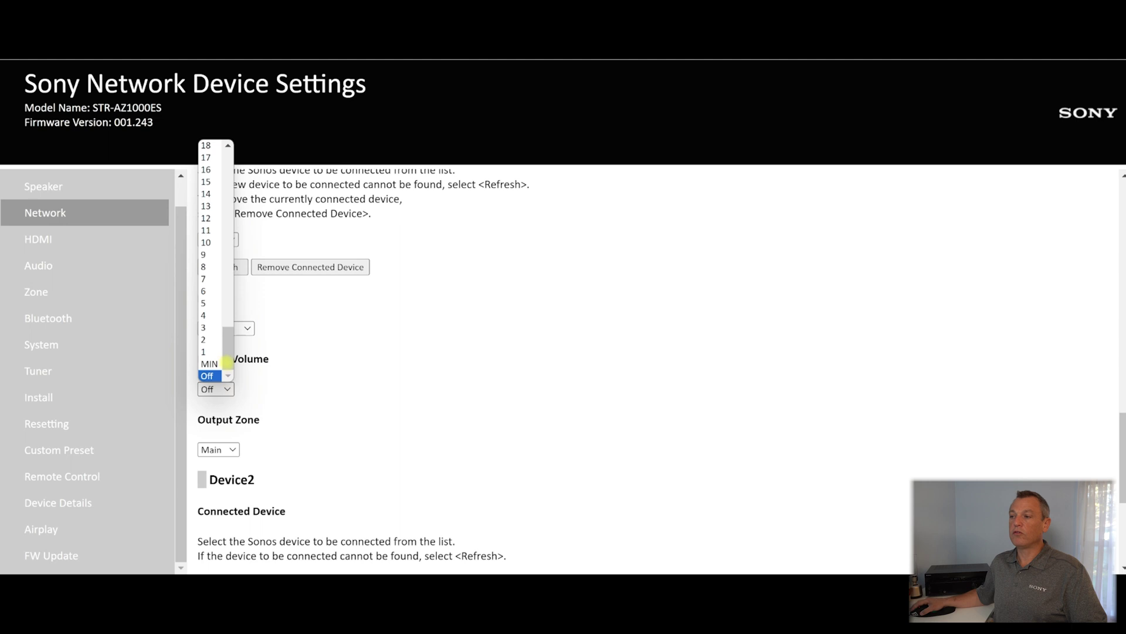
{"action": "left_click_drag", "start_coordinate": [227, 364], "coordinate": [214, 301]}
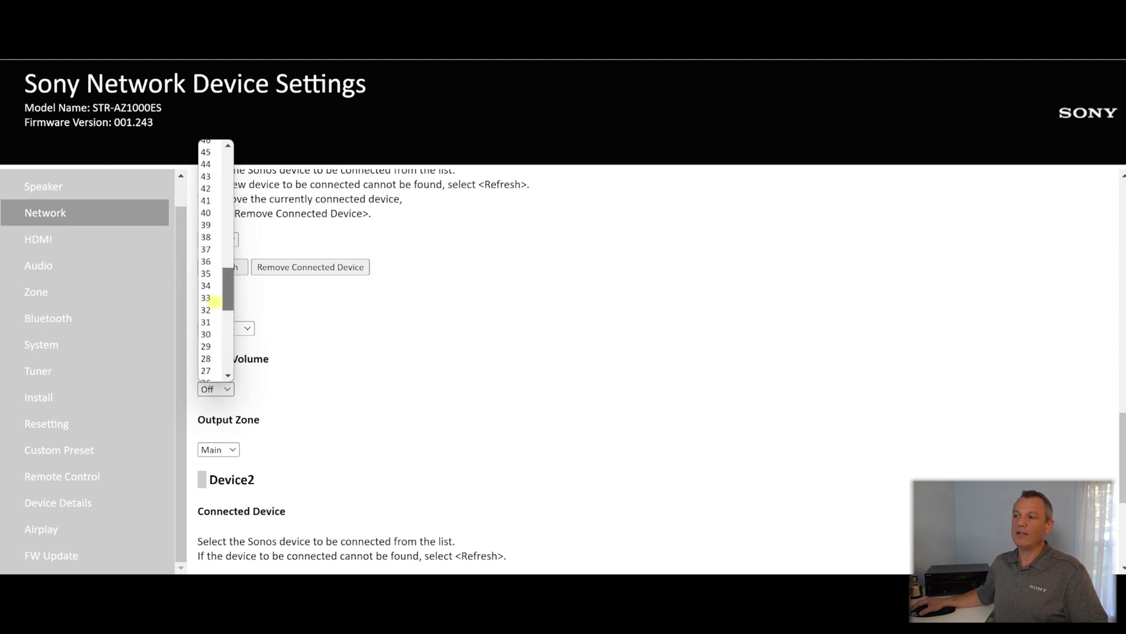
{"action": "left_click", "coordinate": [203, 262]}
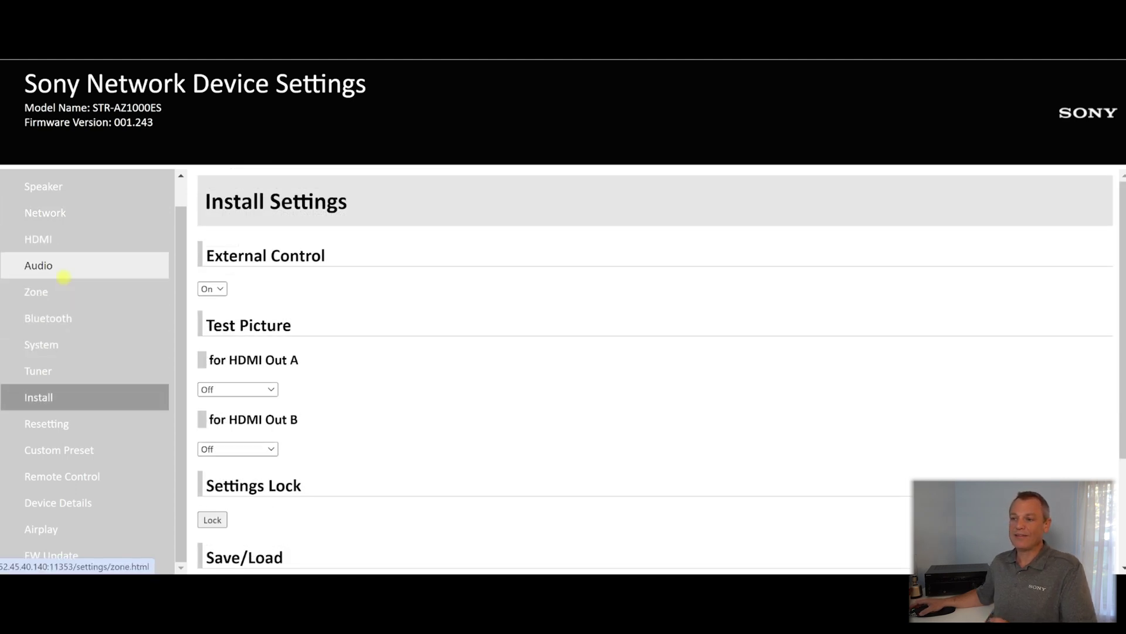
{"action": "left_click", "coordinate": [55, 240]}
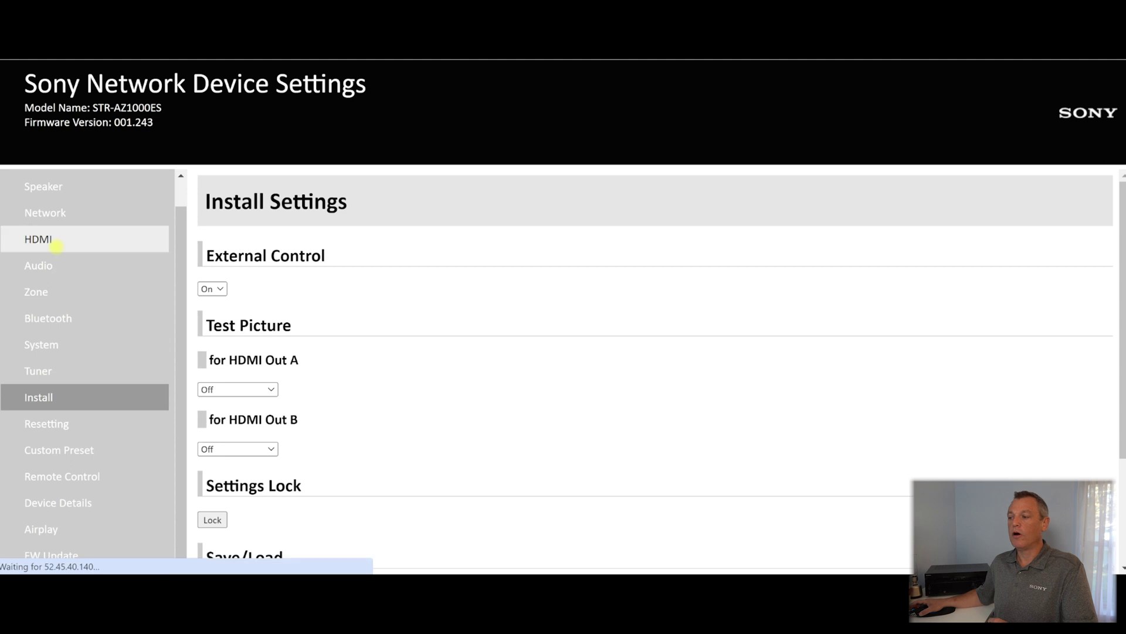
{"action": "scroll", "coordinate": [281, 326], "scroll_direction": "down", "scroll_amount": 15}
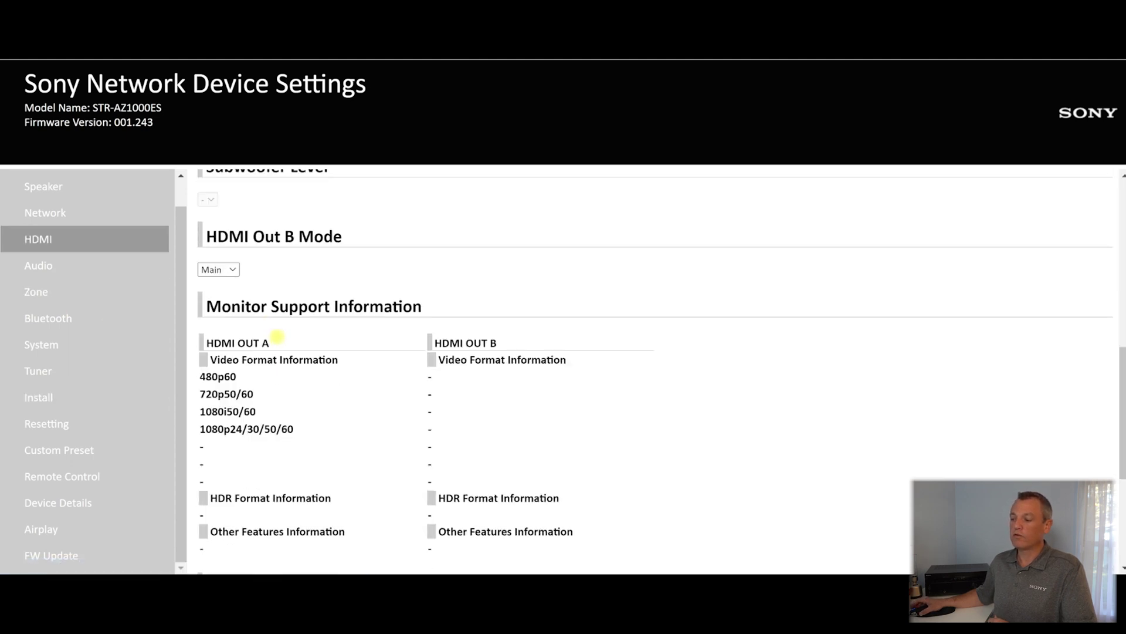
{"action": "scroll", "coordinate": [277, 348], "scroll_direction": "up", "scroll_amount": 4}
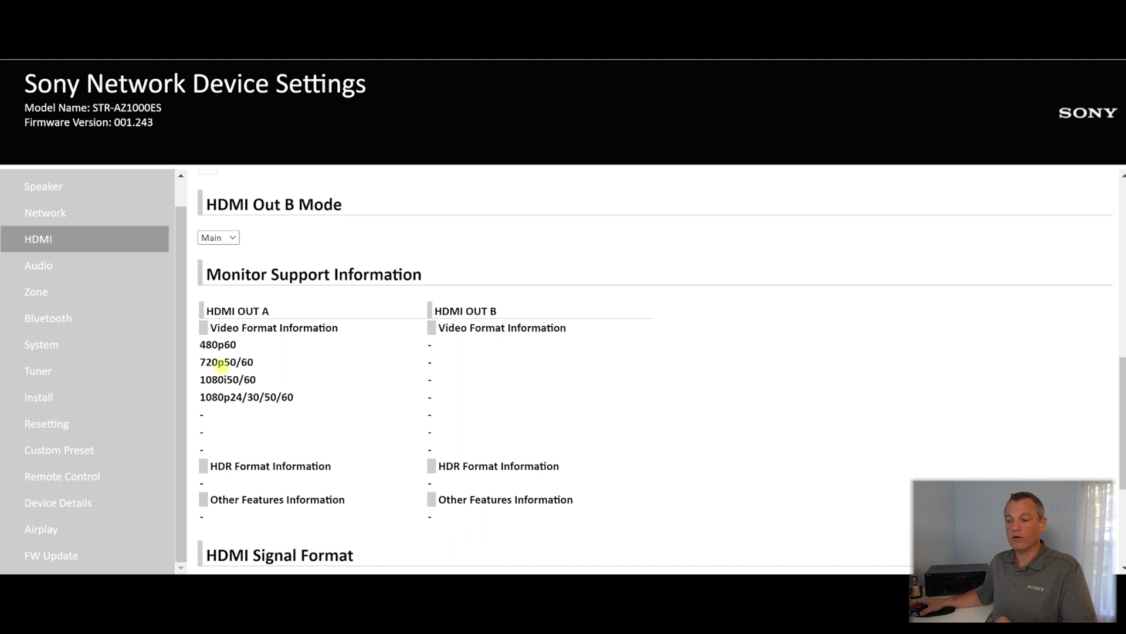
{"action": "left_click", "coordinate": [57, 395]}
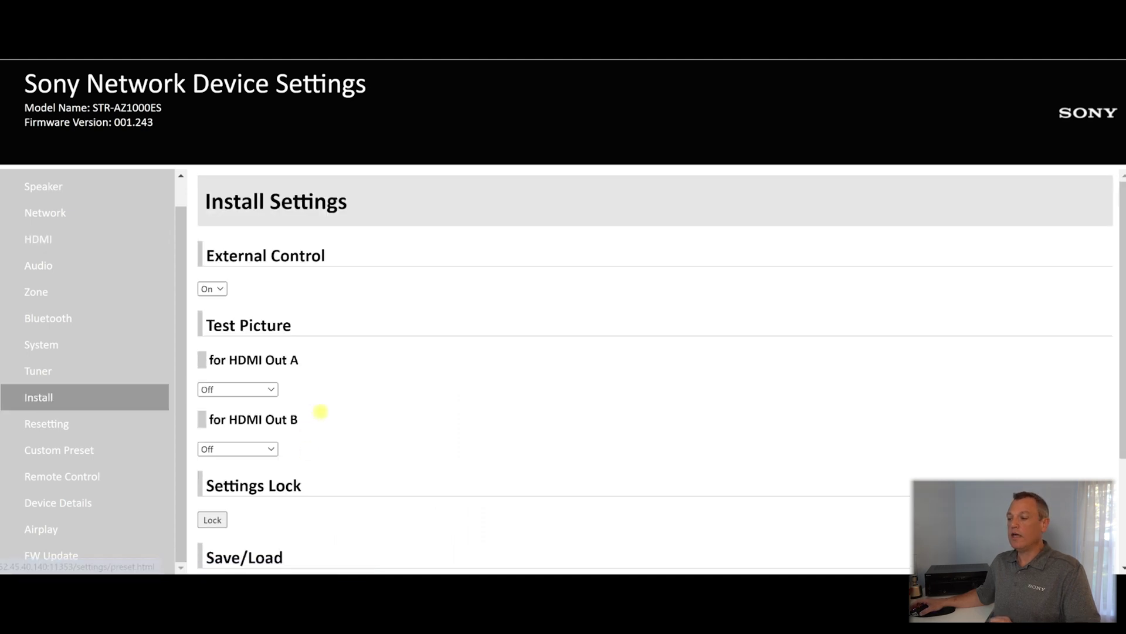
Step: Bring up the Save As dialog for the receiver's settings file from Save/Load, then close it
{"action": "scroll", "coordinate": [322, 417], "scroll_direction": "down", "scroll_amount": 3}
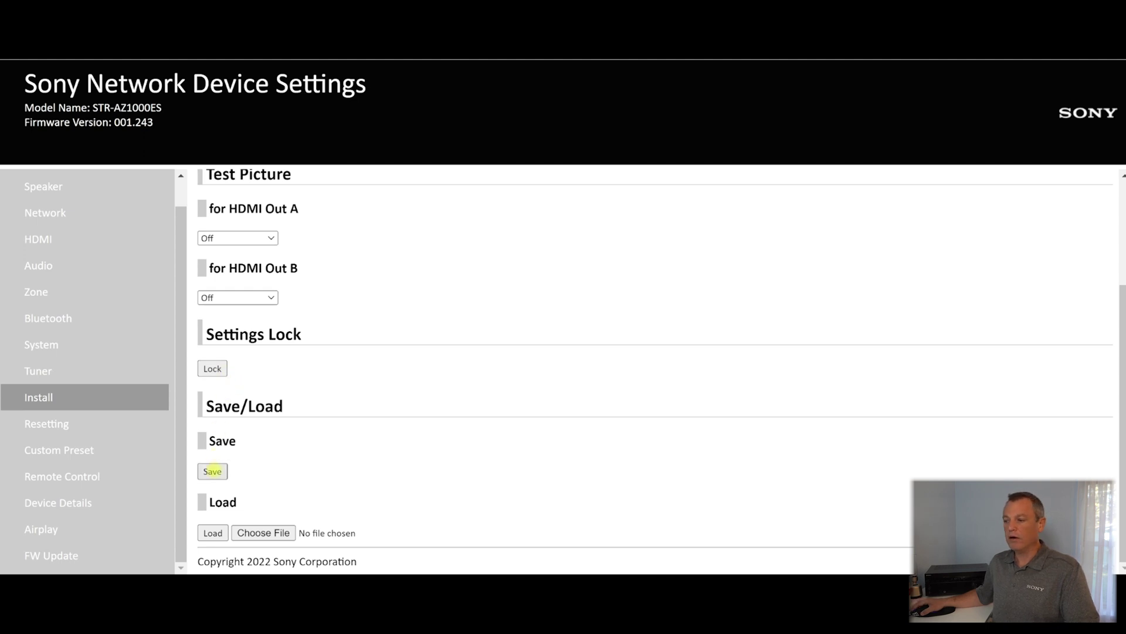
{"action": "left_click", "coordinate": [213, 469]}
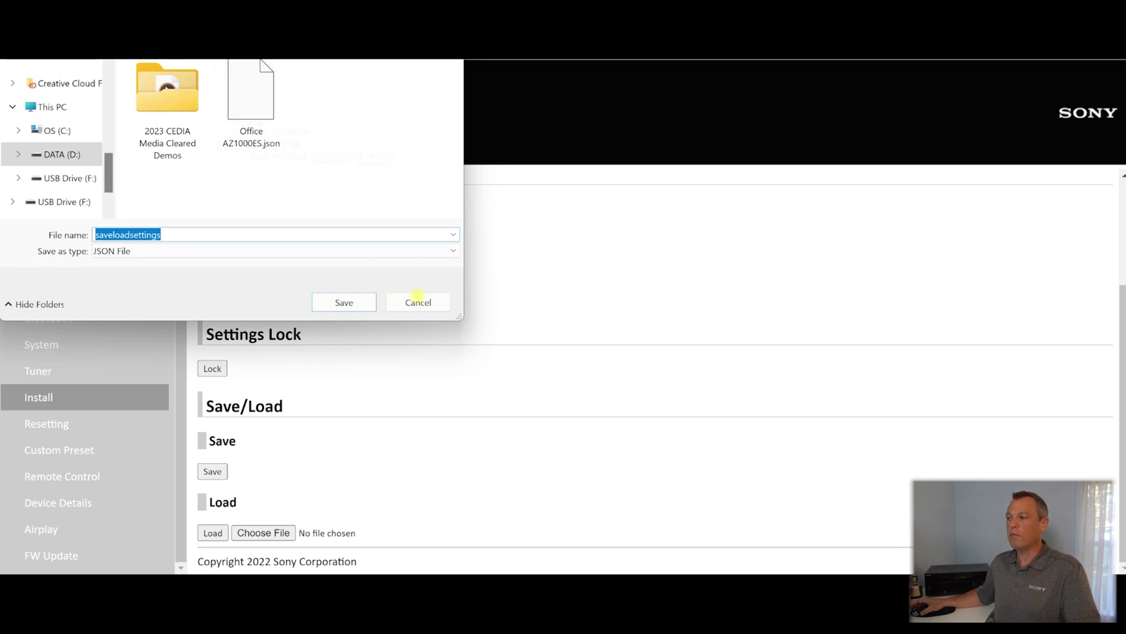
{"action": "left_click", "coordinate": [417, 302]}
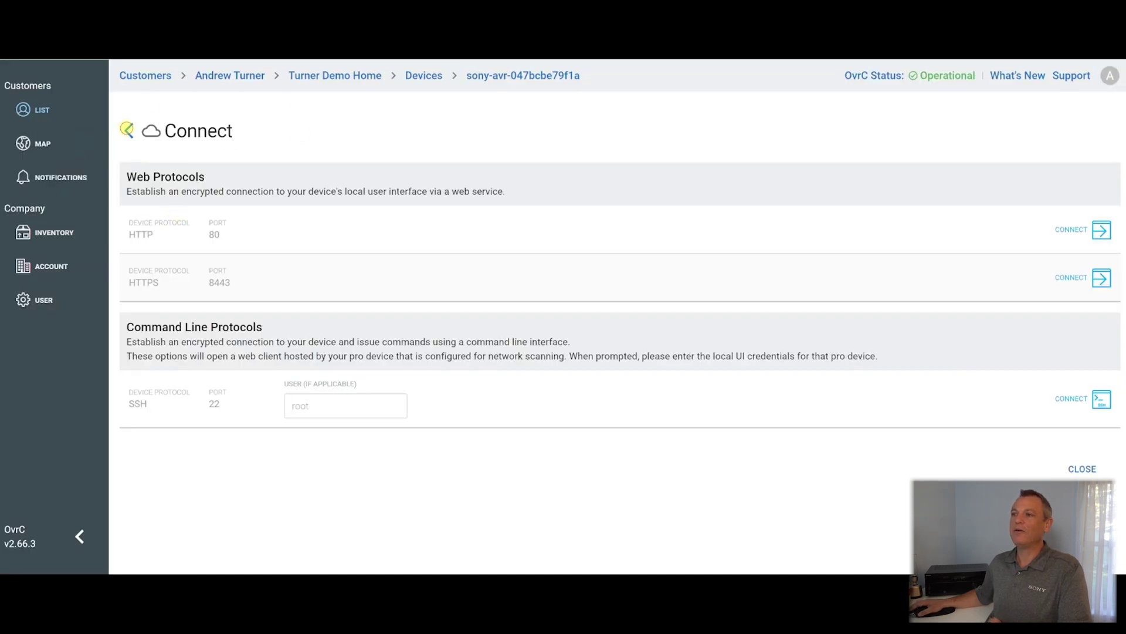
Step: Return to the Office AZ1000ES device page to view System Information, Settings Lock off, and zone statuses
{"action": "left_click", "coordinate": [127, 130]}
{"action": "scroll", "coordinate": [182, 370], "scroll_direction": "down", "scroll_amount": 3}
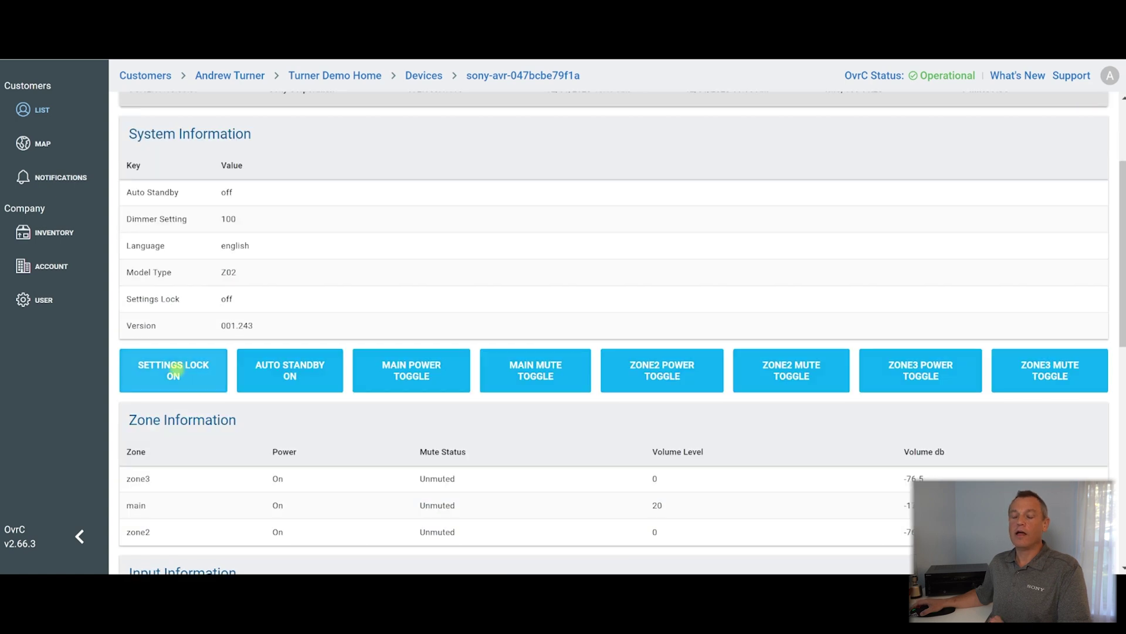